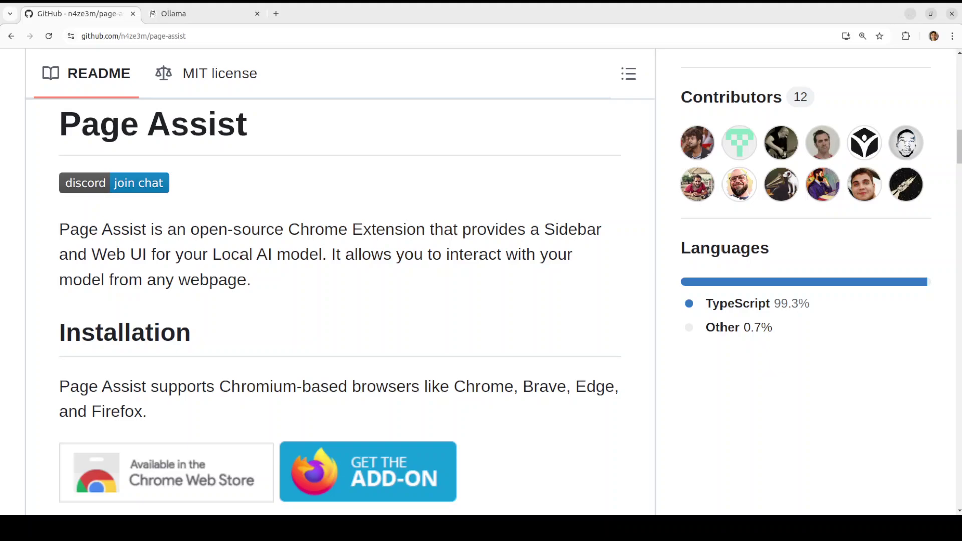
Switch to the Ollama homepage tab in Chrome
click(198, 15)
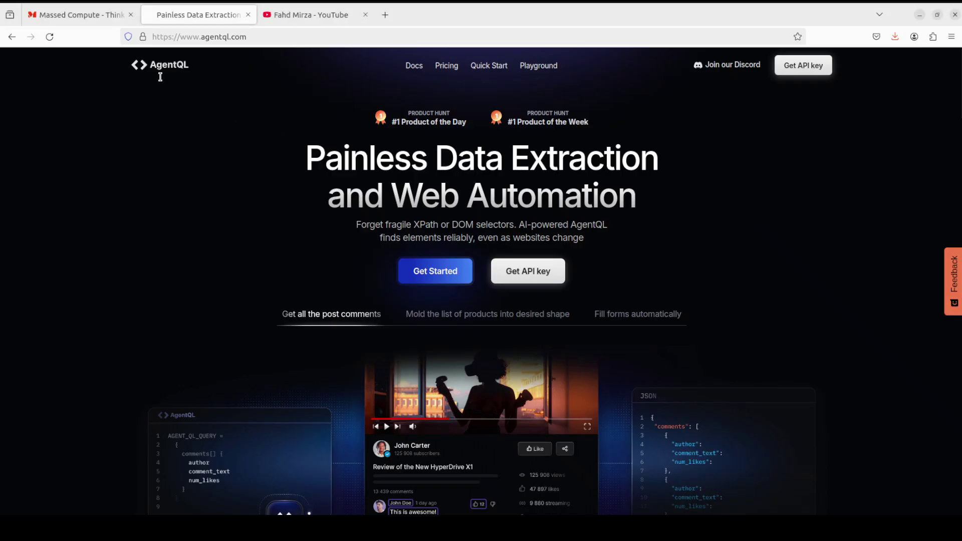
Show the Massed Compute site, then the terminal listing granite3-moe:3b, nomic-embed-text and llama3.2
click(67, 19)
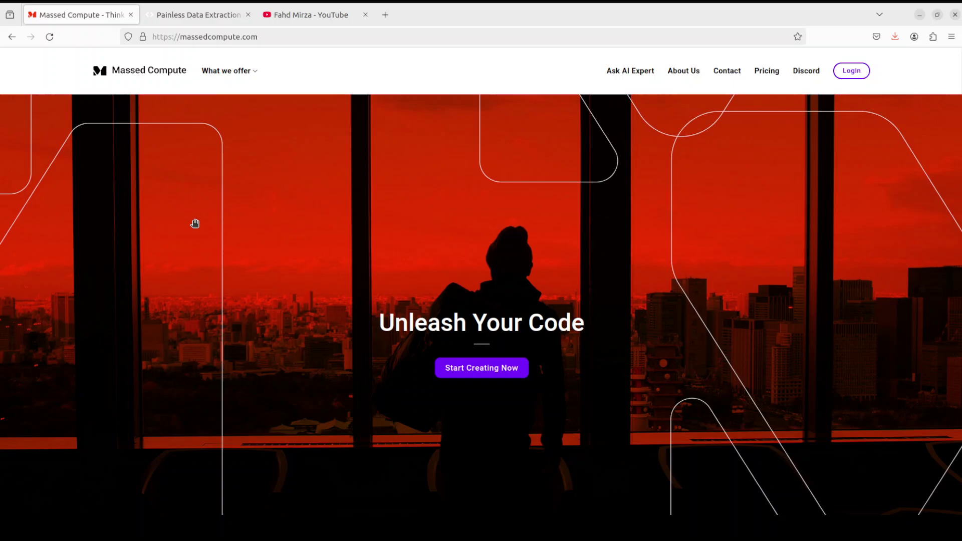
click(10, 132)
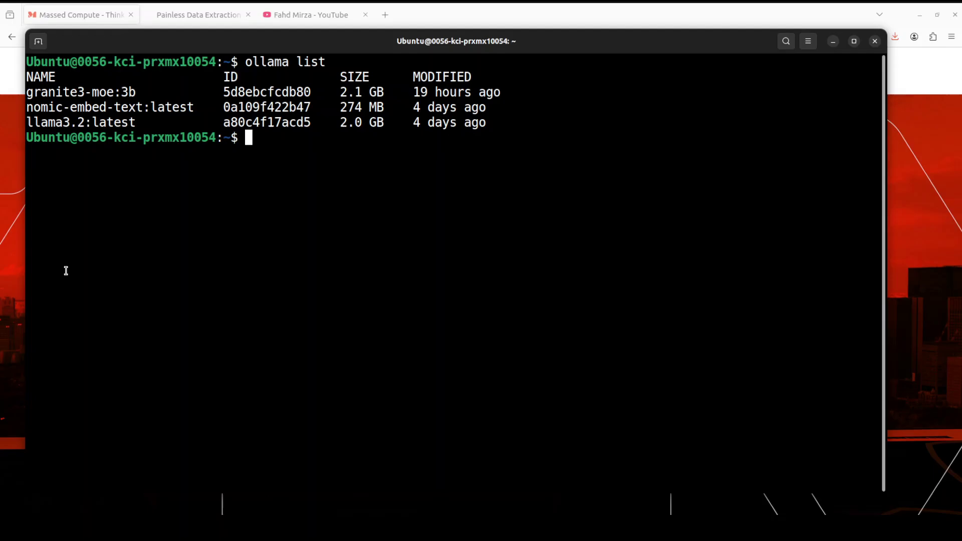
Bring Chrome back to the front on the ollama.com homepage
click(13, 201)
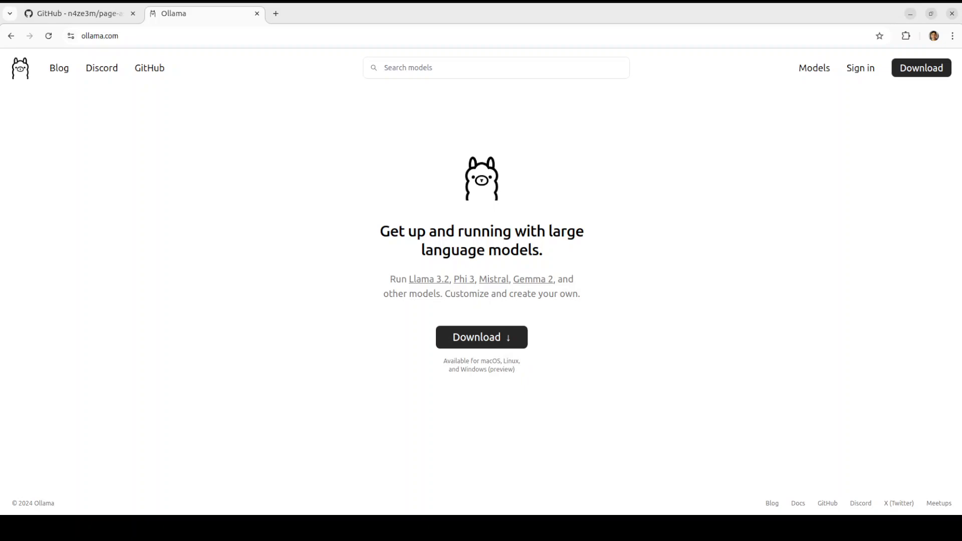
Install Page Assist from the Chrome Web Store badge in its GitHub README, accepting permissions
click(71, 13)
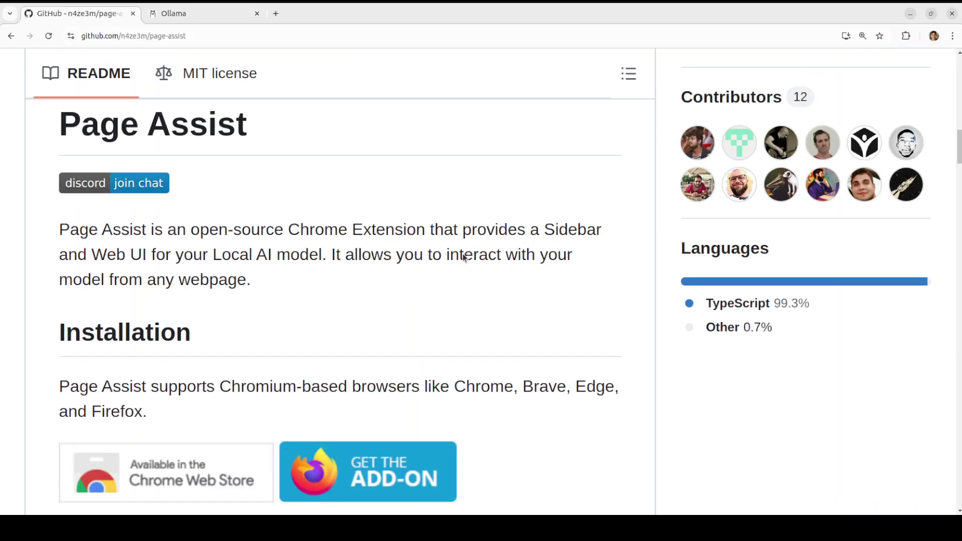
scroll(472, 291, down, 4)
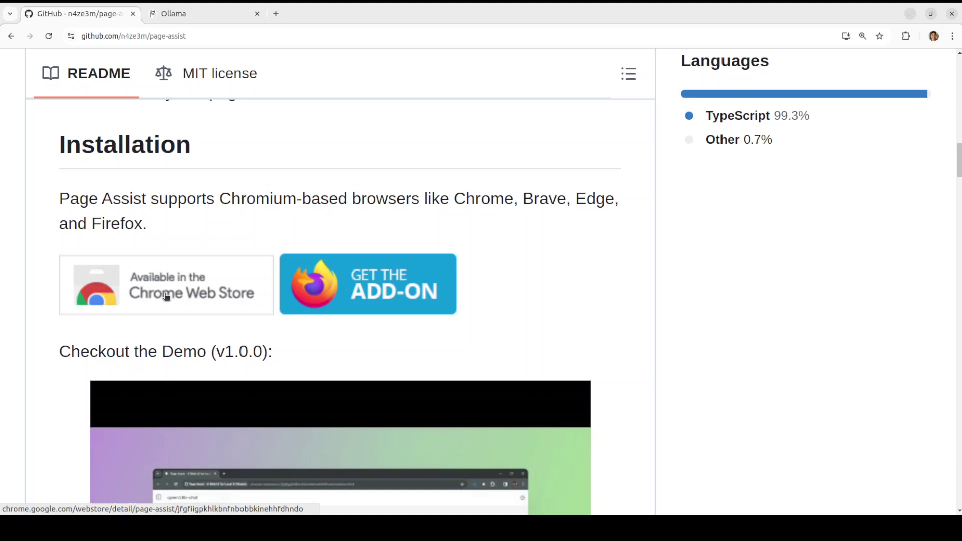
click(162, 295)
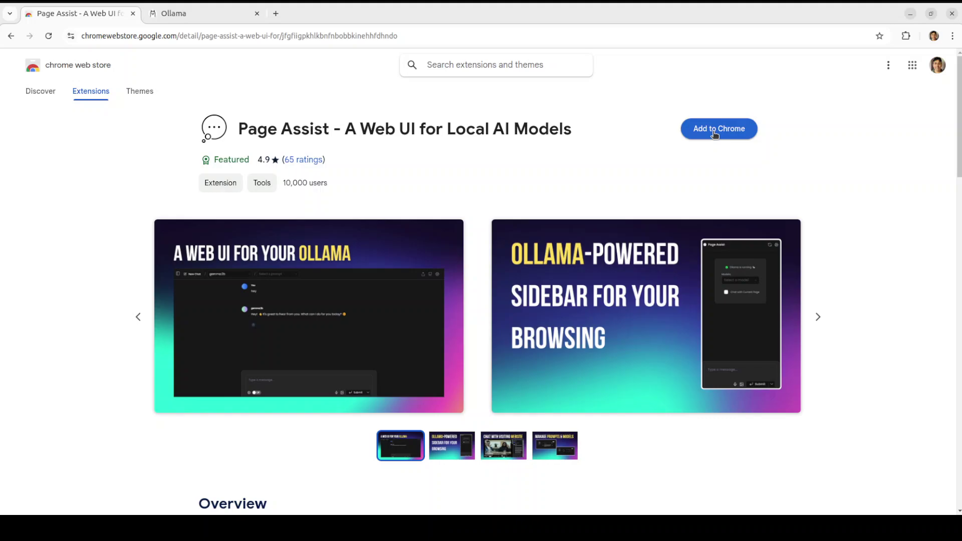
click(714, 133)
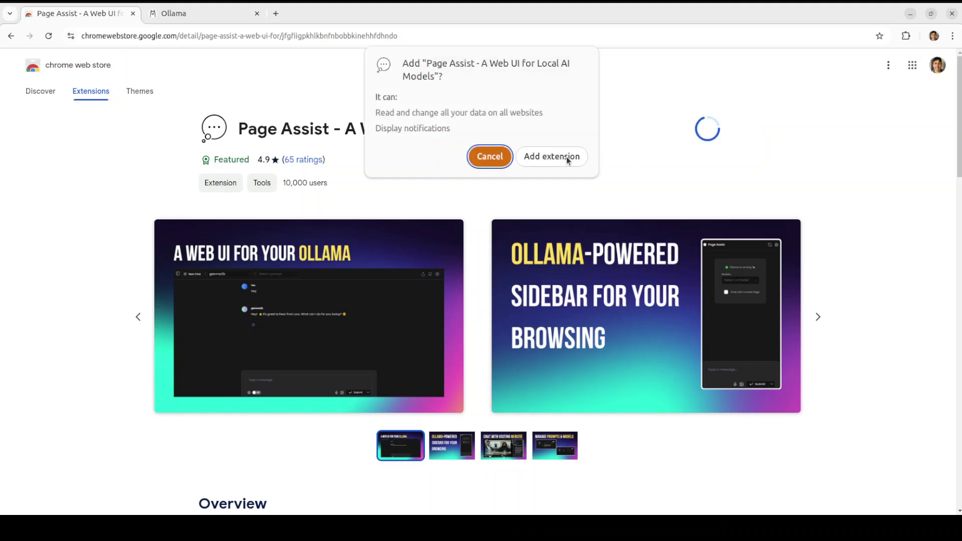
click(565, 156)
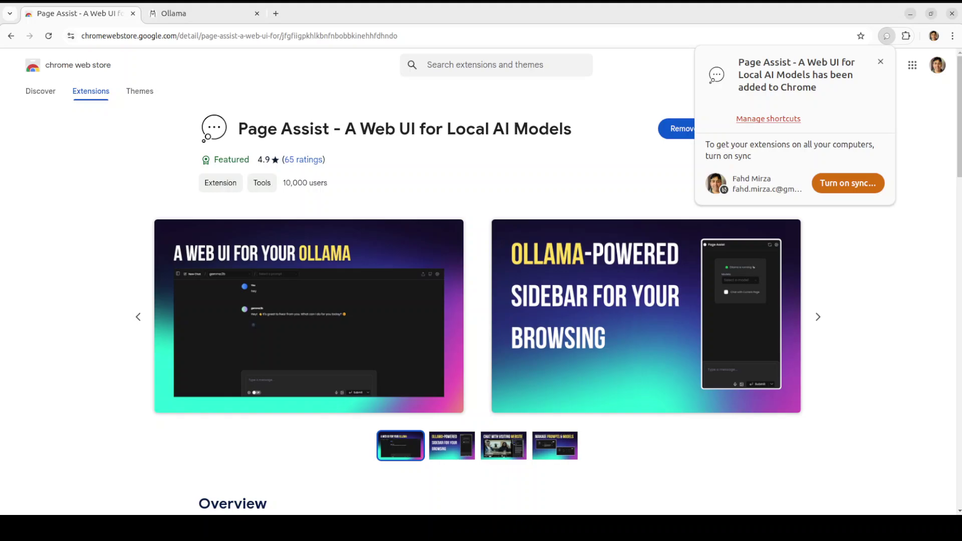
click(886, 36)
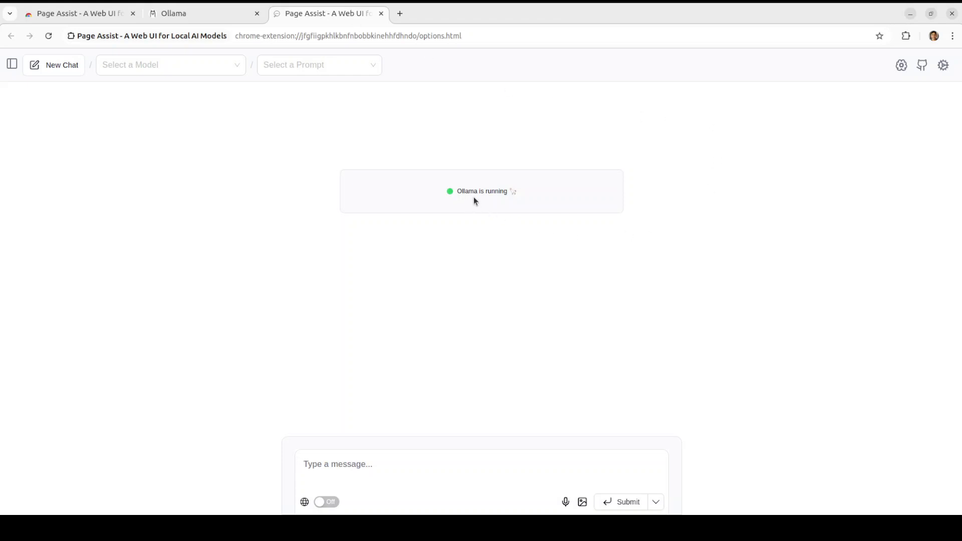
click(952, 35)
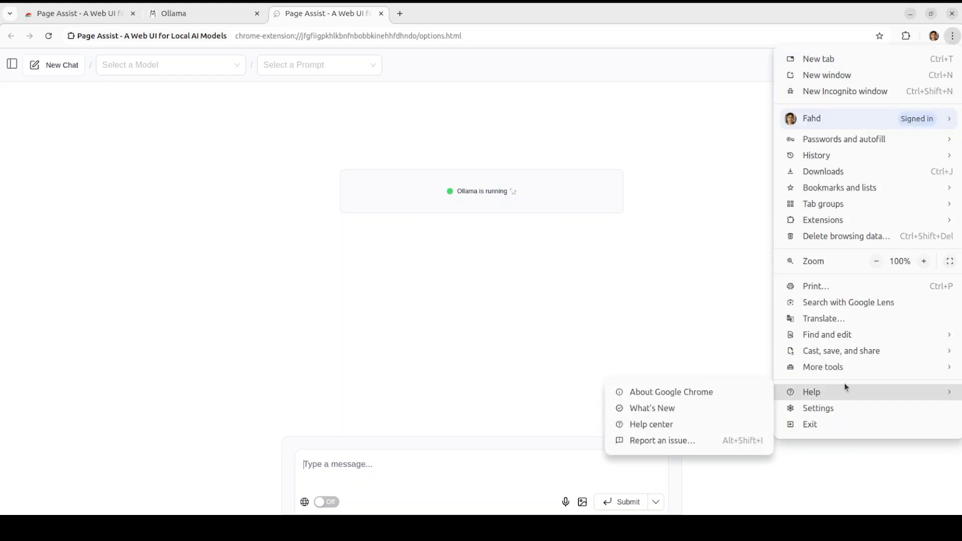
click(820, 409)
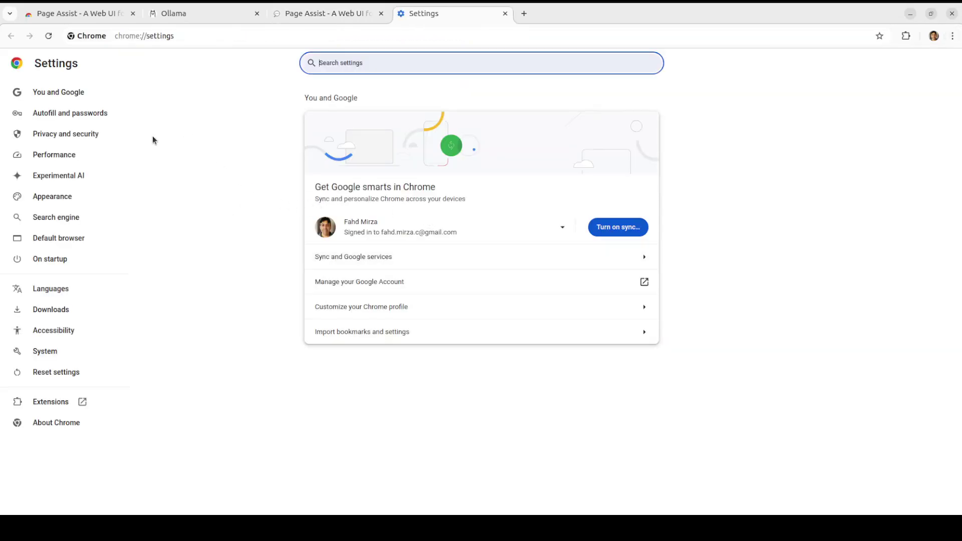
click(69, 200)
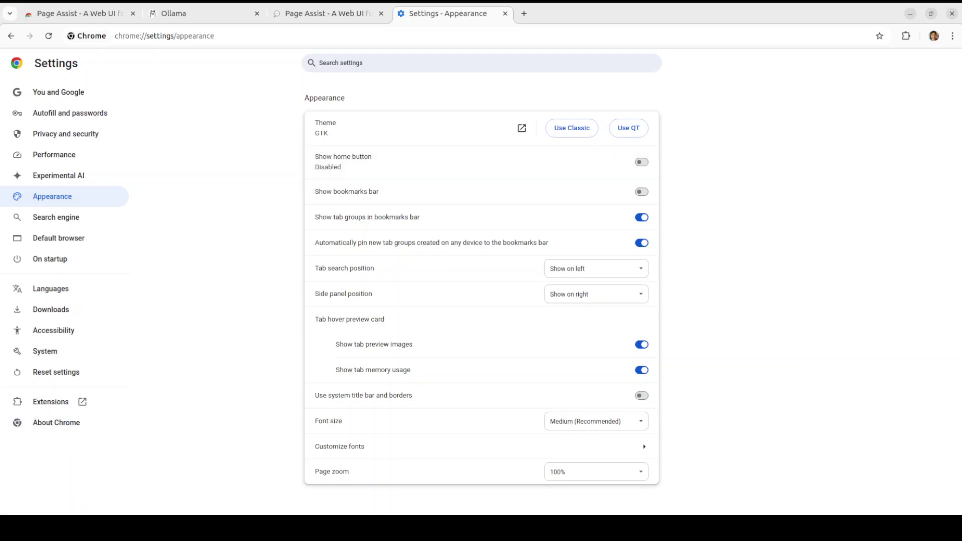
key(ctrl+w)
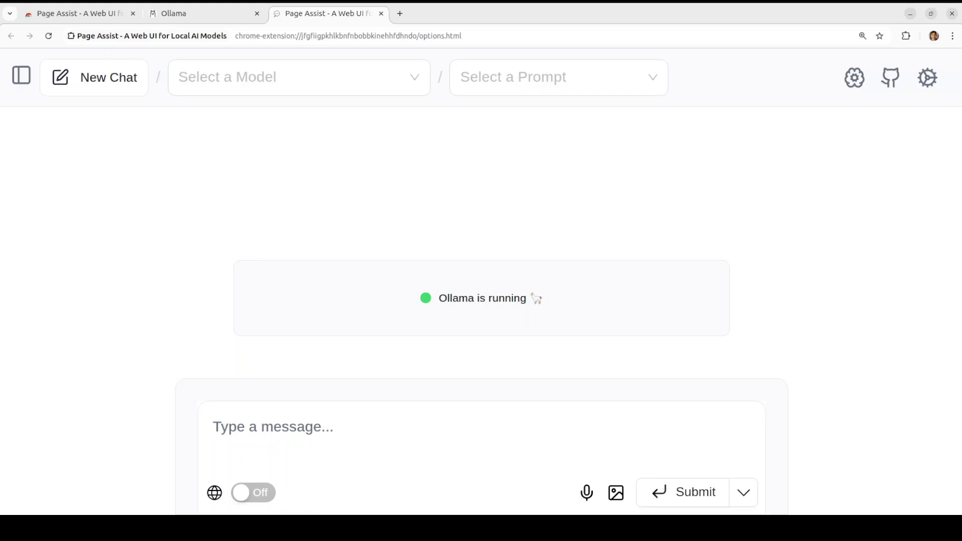
Choose granite3-moe:3b as the chat model and glance at the empty prompt list
click(414, 78)
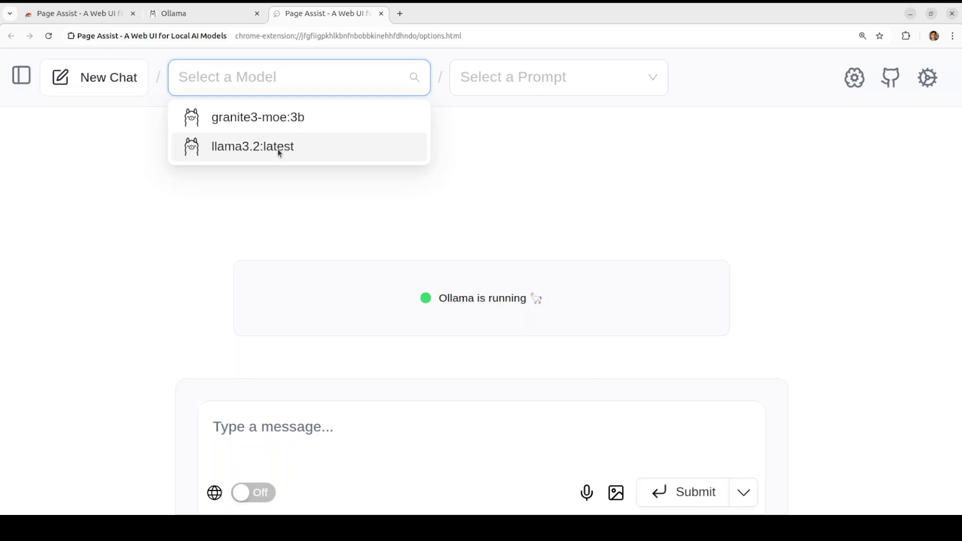
click(278, 148)
click(414, 76)
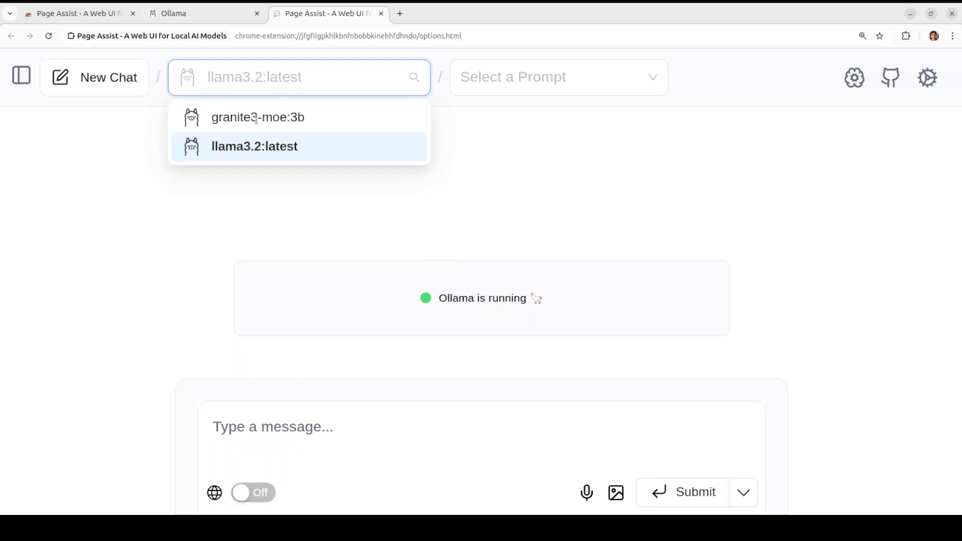
key(Up)
key(Return)
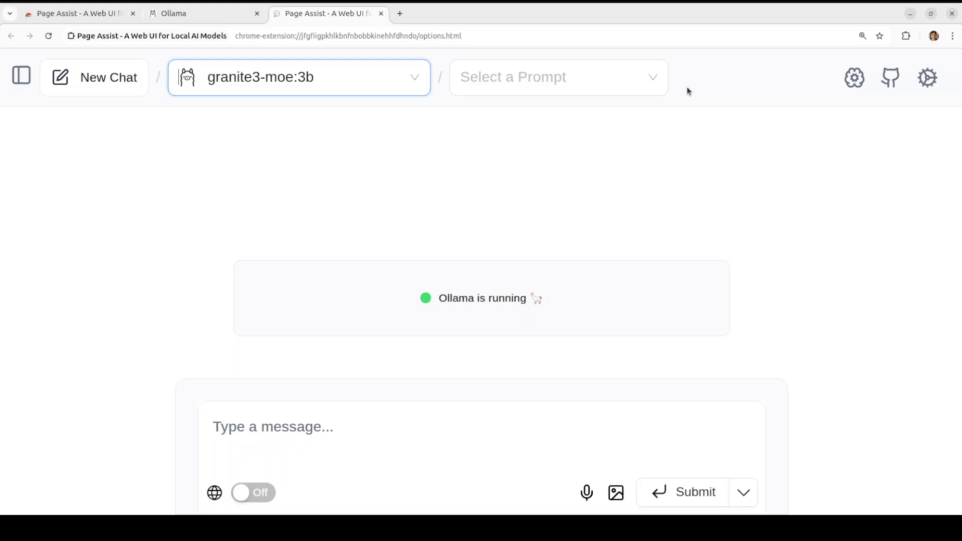
click(652, 79)
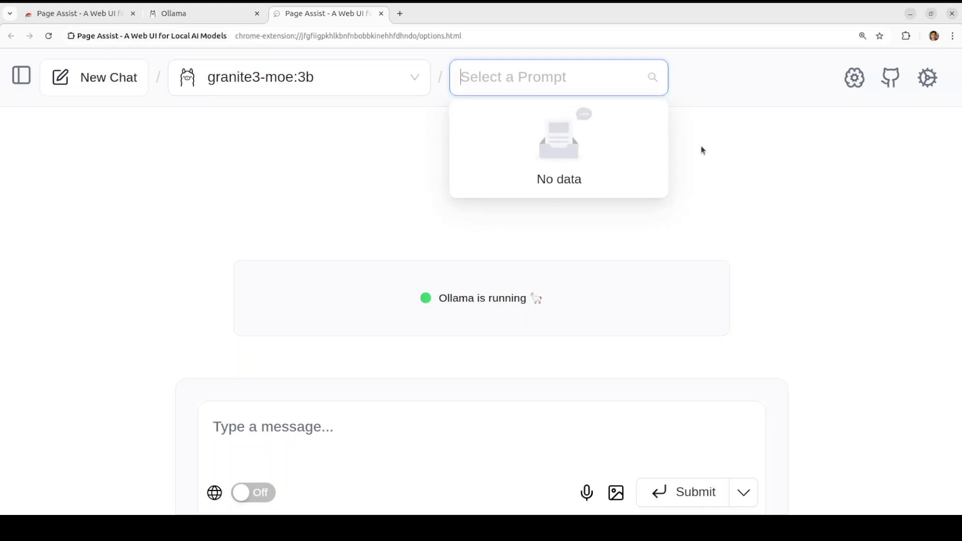
click(702, 207)
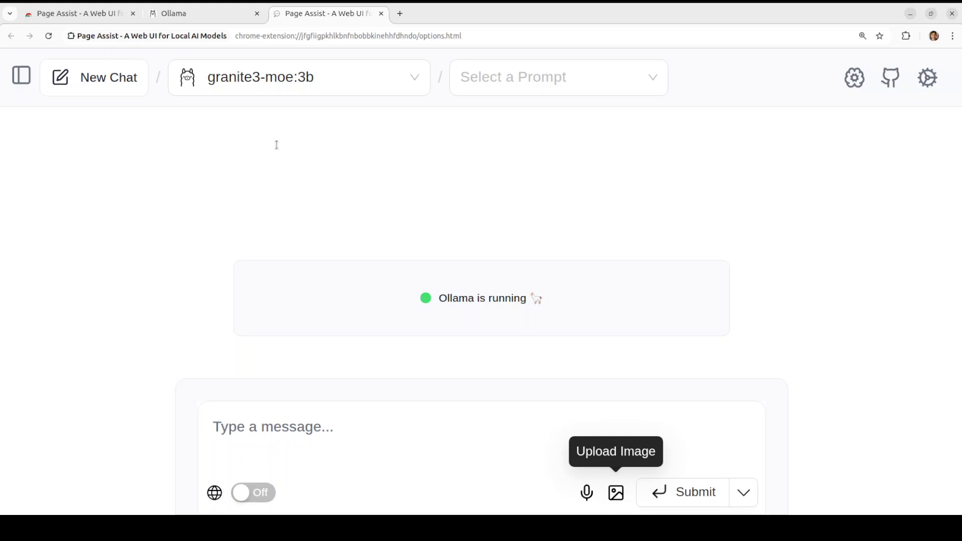
Ask 'what is happiness' and scroll through the model's answer
click(322, 422)
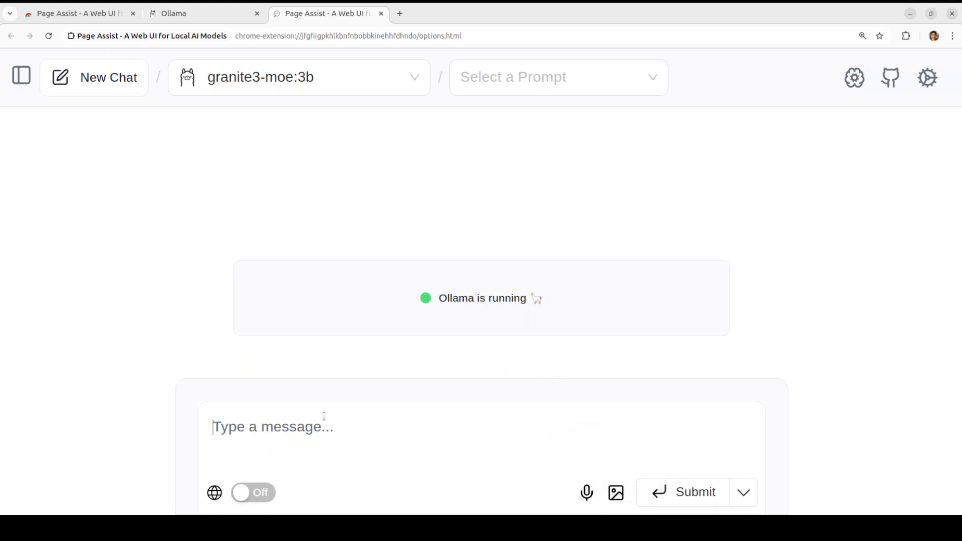
text(what is )
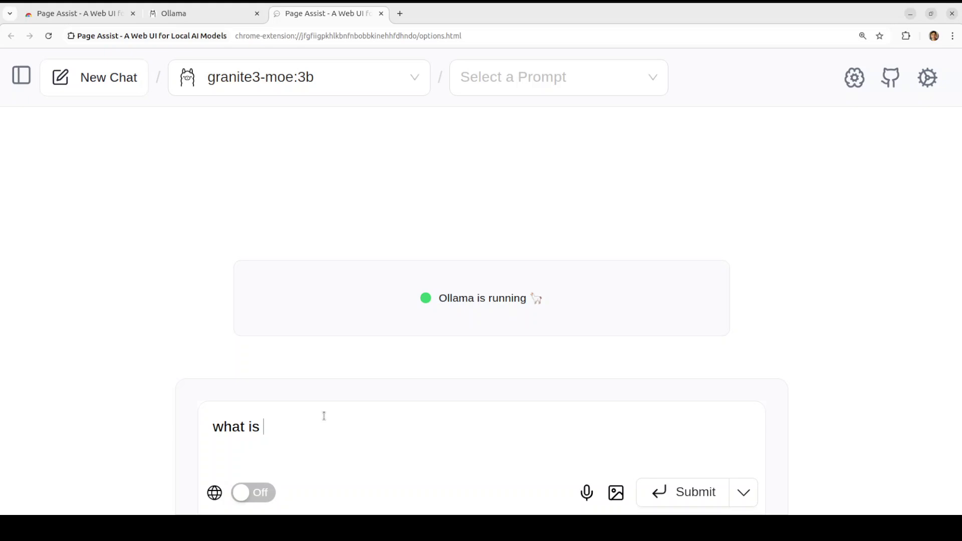
text(happiness)
key(Return)
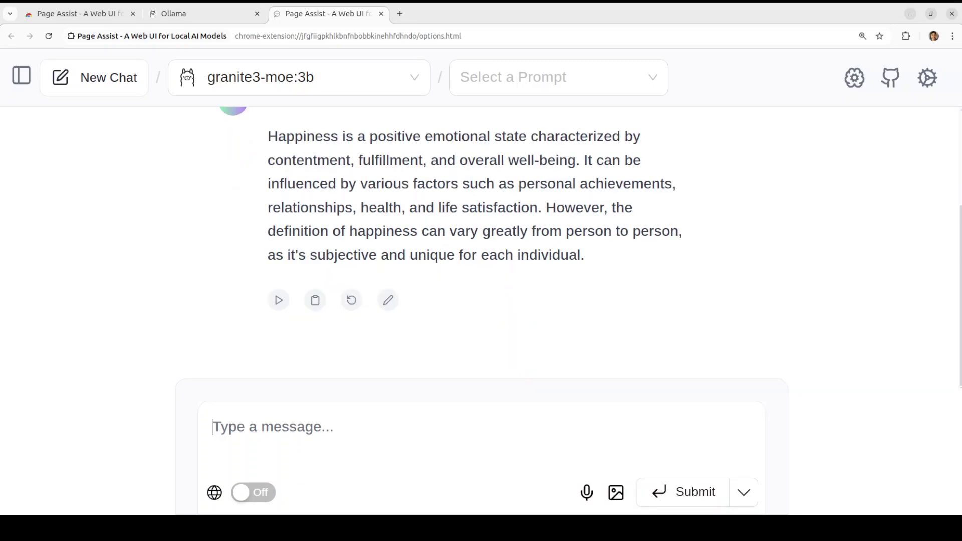
scroll(481, 241, up, 3)
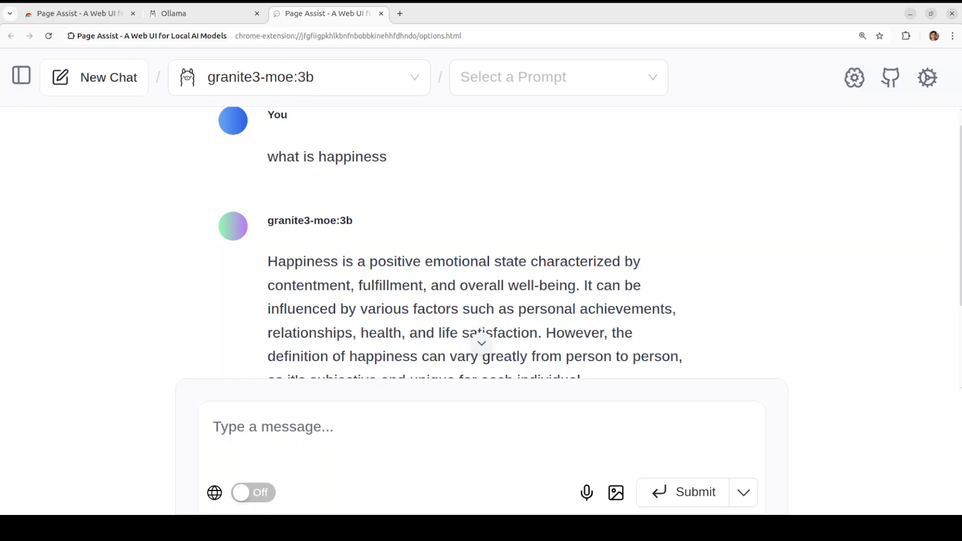
scroll(481, 240, down, 2)
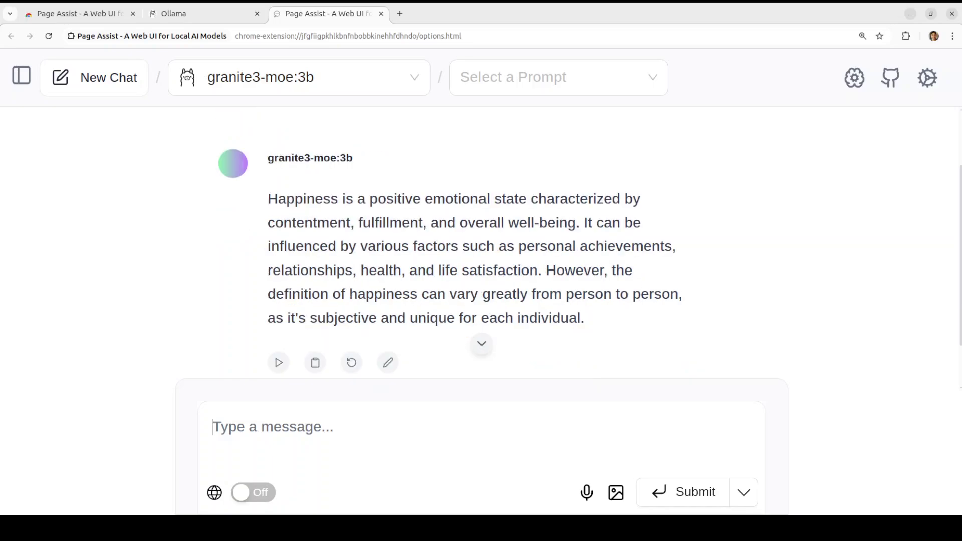
scroll(481, 339, up, 1)
scroll(481, 339, down, 1)
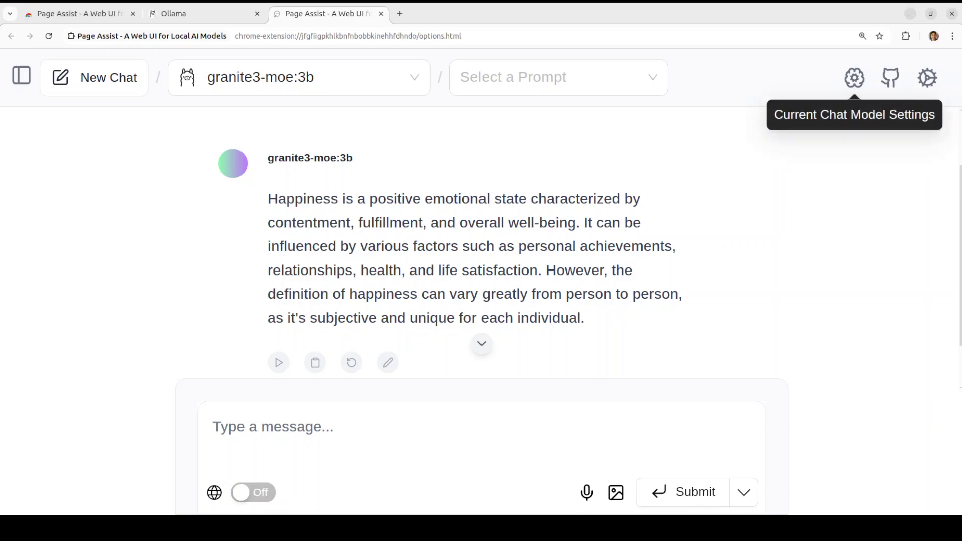
Browse the chat model settings, including More Model Settings and Num GPU, then close the drawer
click(854, 77)
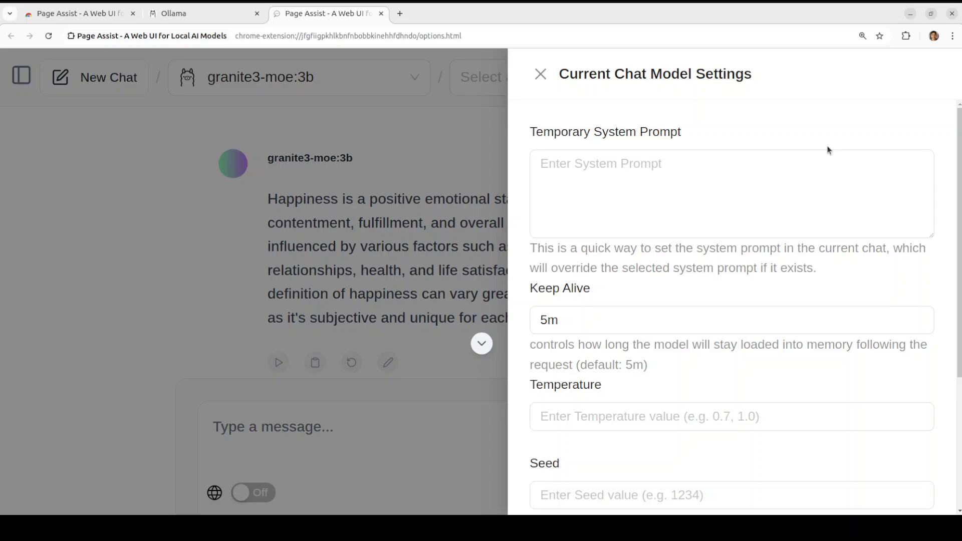
scroll(839, 367, down, 3)
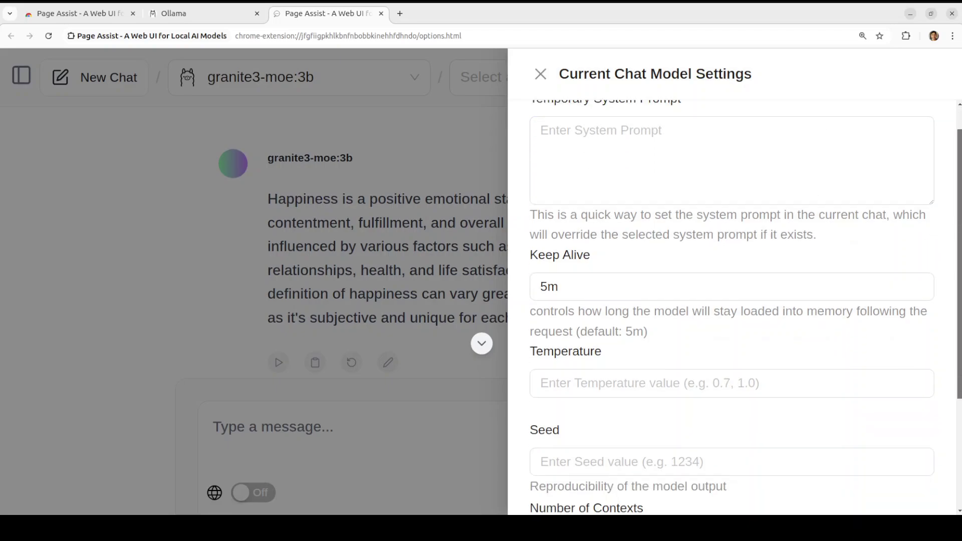
scroll(839, 367, down, 2)
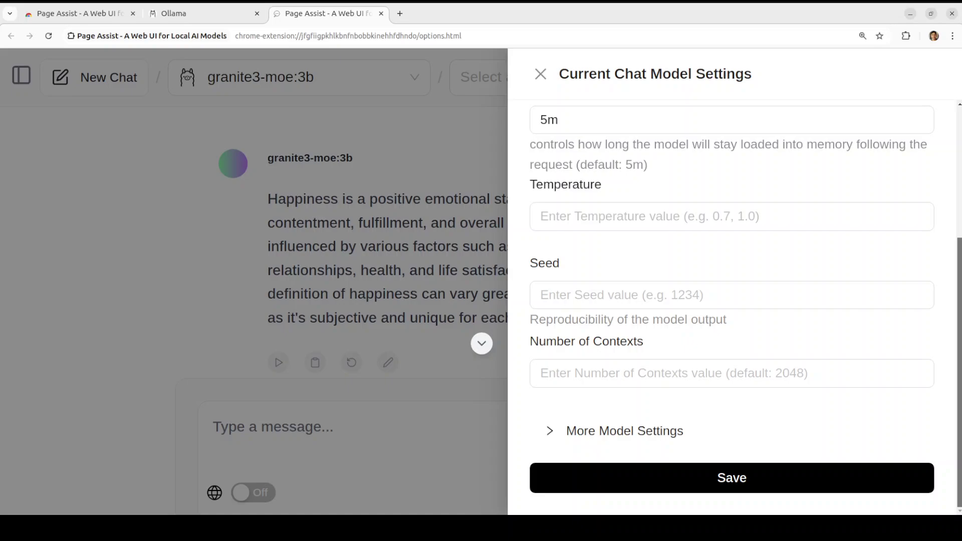
click(805, 490)
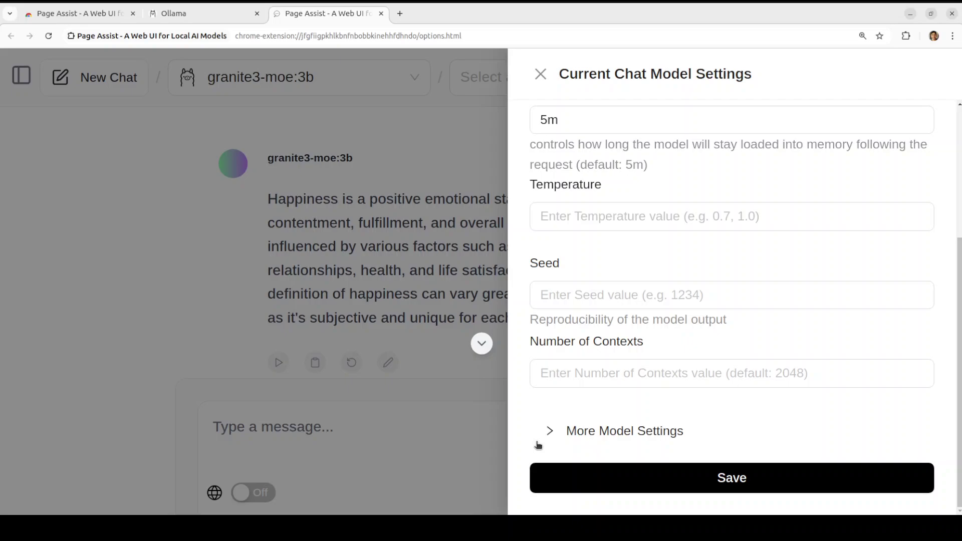
click(551, 434)
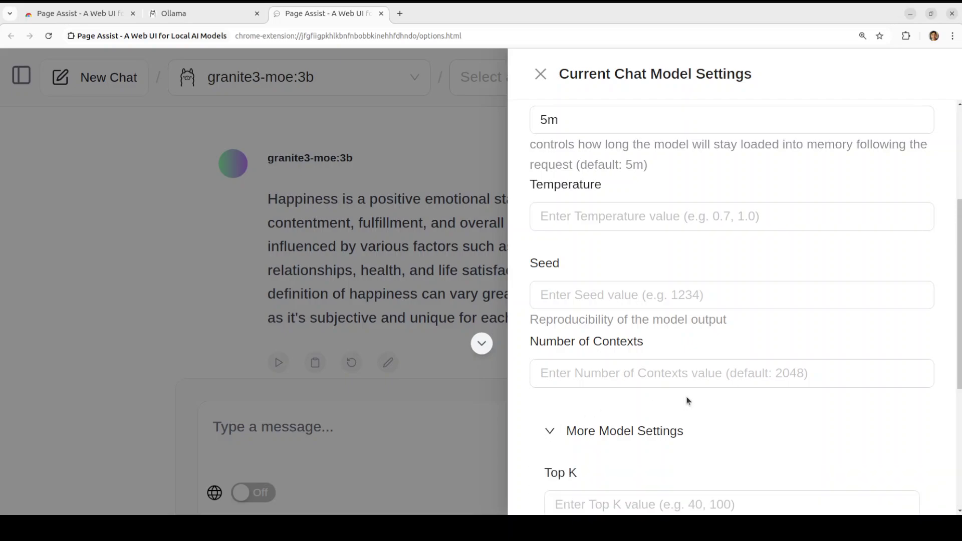
scroll(687, 399, down, 5)
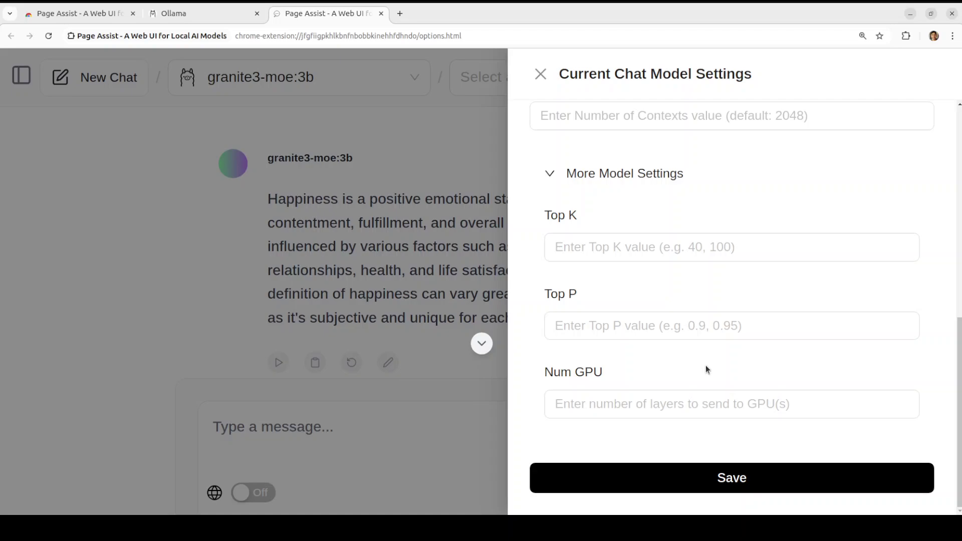
click(732, 411)
click(541, 75)
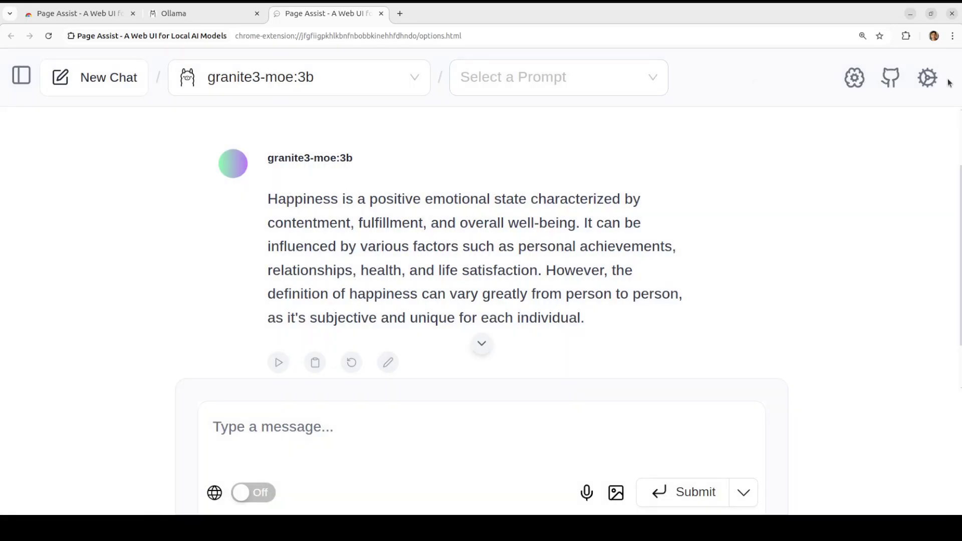
Select nomic-embed-text:latest as the RAG embedding model and save, keeping chunk size 1000, overlap 200
click(928, 77)
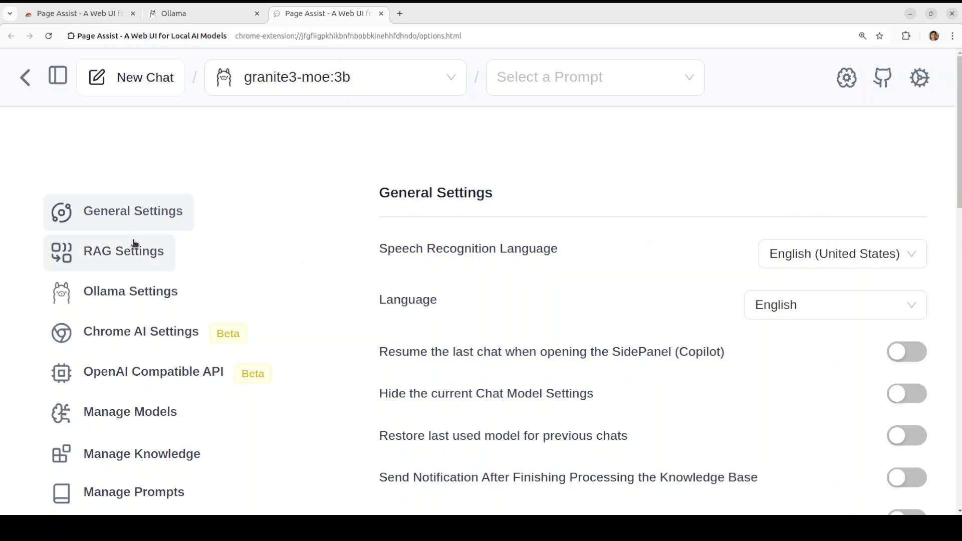
click(130, 259)
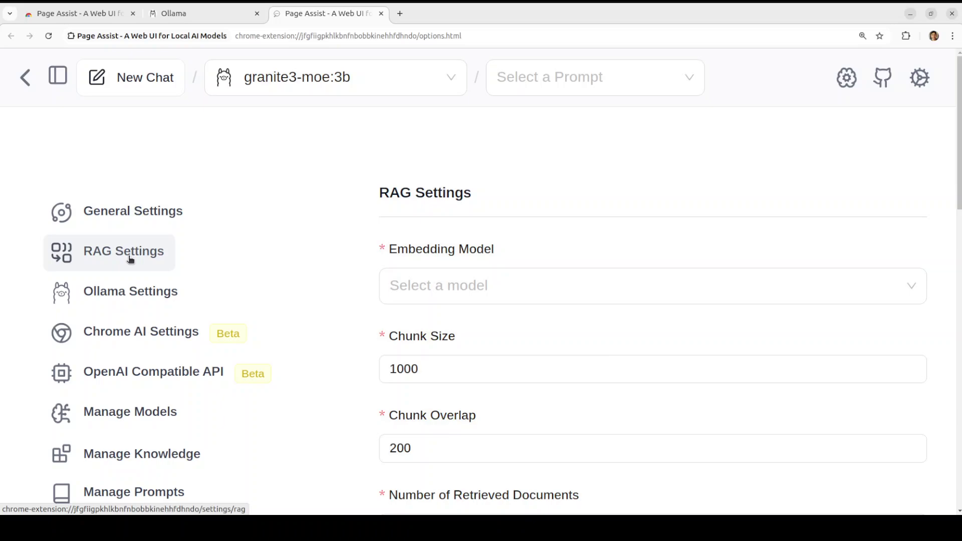
click(914, 288)
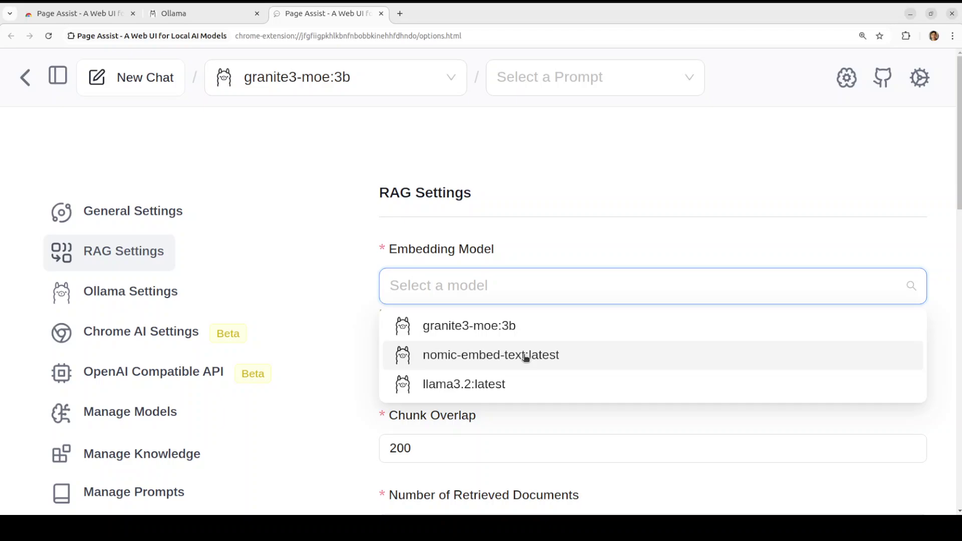
click(526, 356)
scroll(293, 356, down, 3)
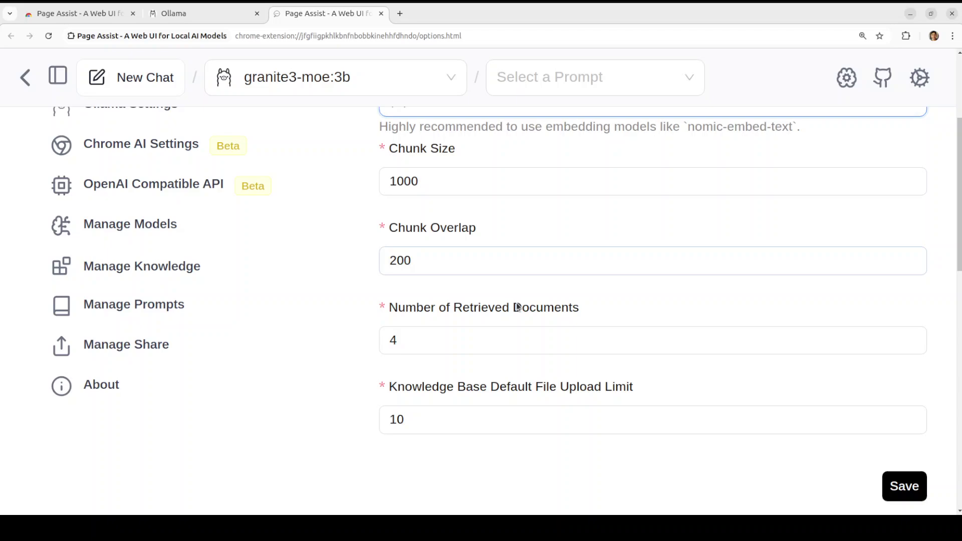
scroll(516, 303, up, 3)
scroll(311, 324, down, 9)
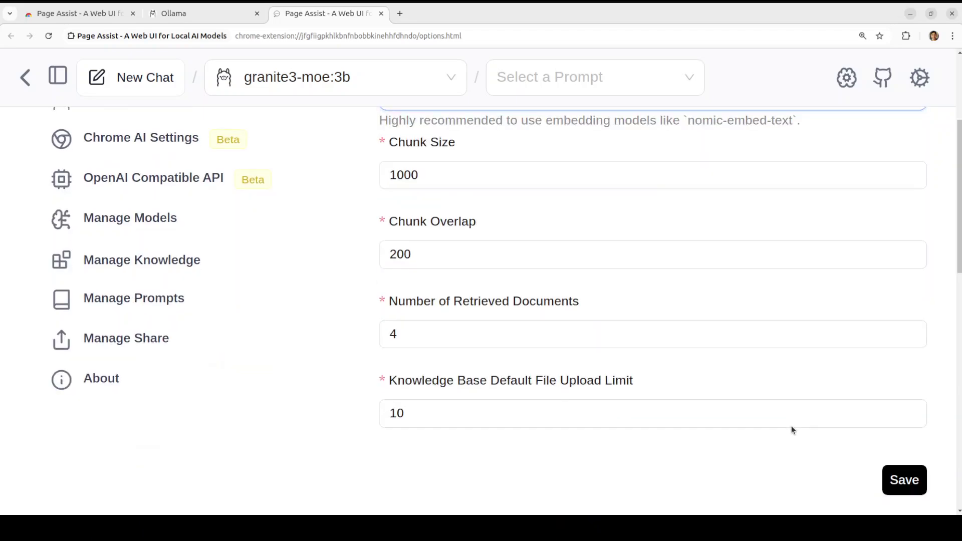
scroll(907, 359, up, 3)
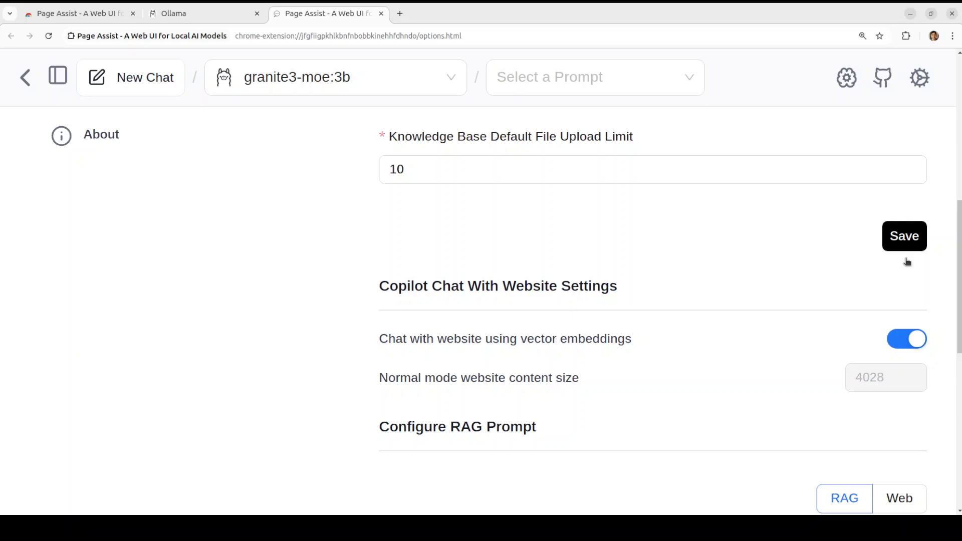
click(908, 239)
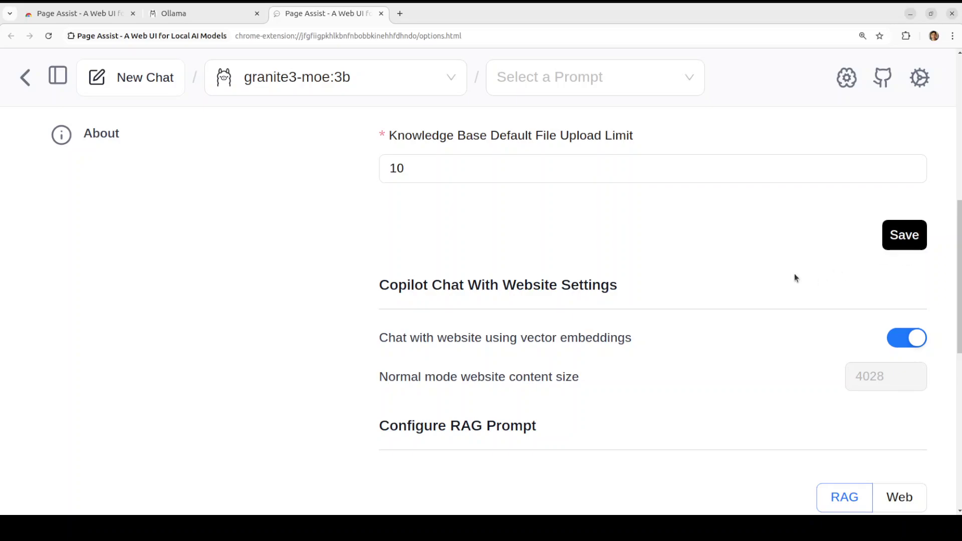
scroll(605, 336, down, 3)
scroll(606, 336, down, 6)
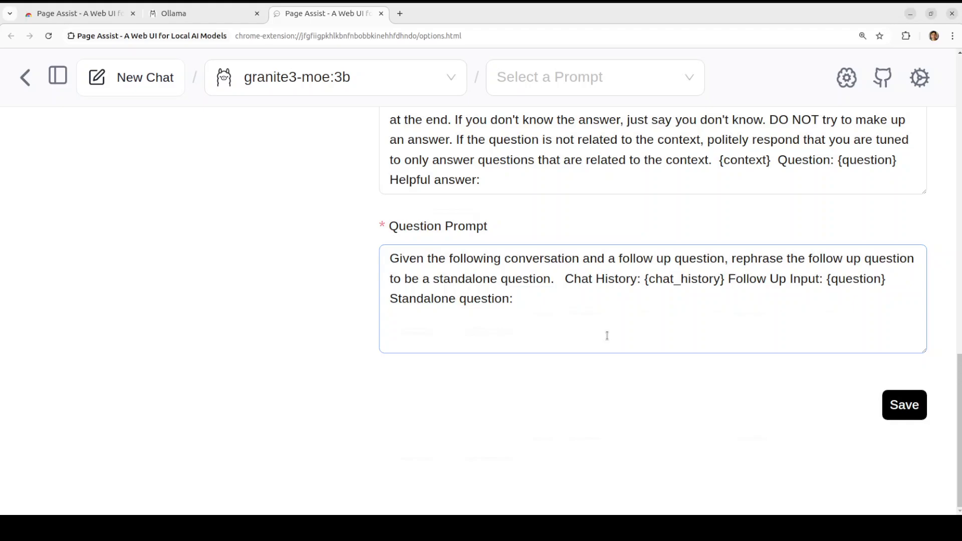
scroll(620, 340, up, 7)
scroll(621, 339, up, 10)
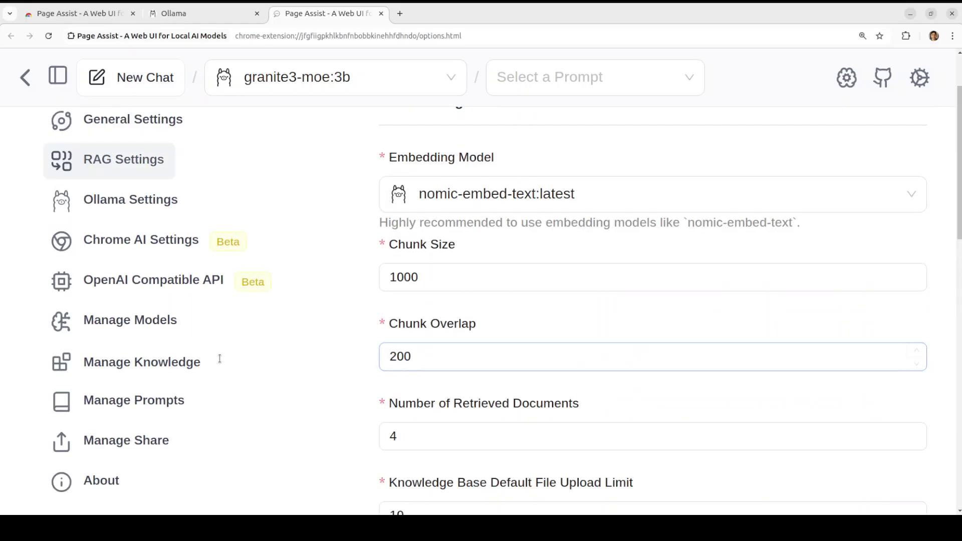
Check the installed Ollama models, then start a new entry in Manage Knowledge
click(118, 321)
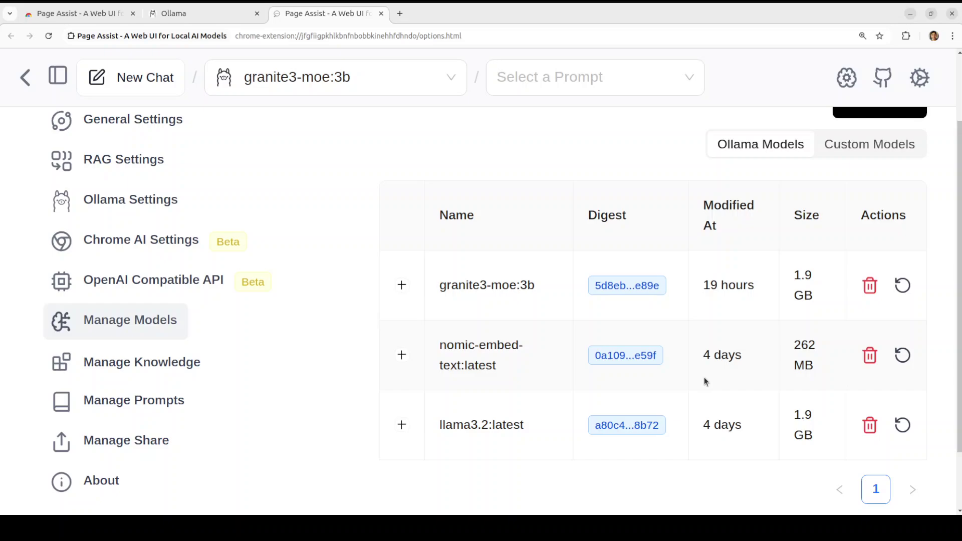
click(114, 370)
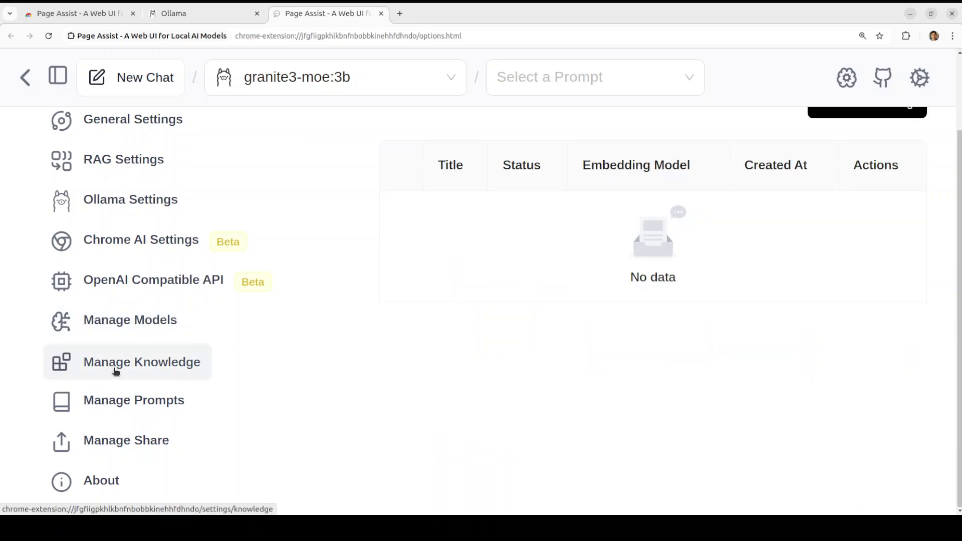
scroll(743, 279, up, 3)
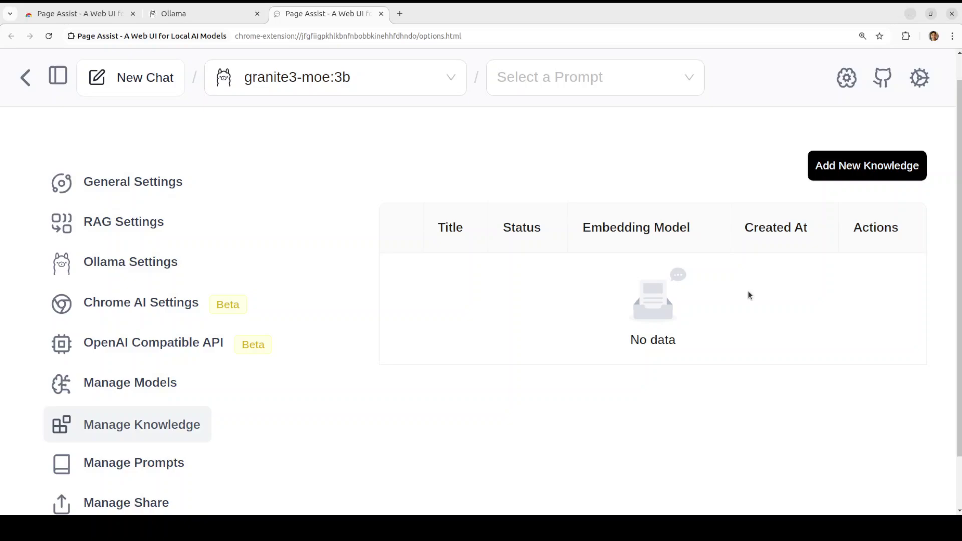
click(846, 197)
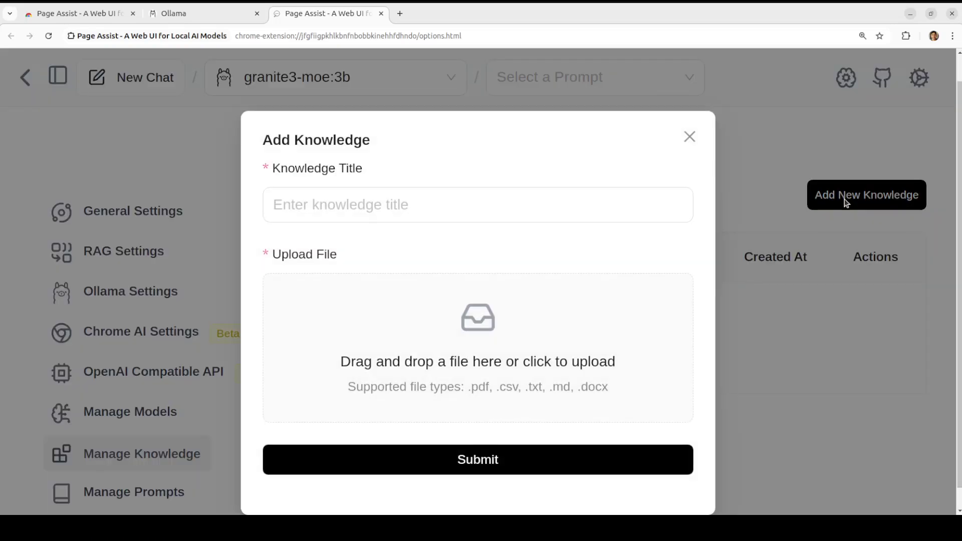
Upload myfiles/fahd.txt, title the entry 'fahd', and submit it
click(463, 369)
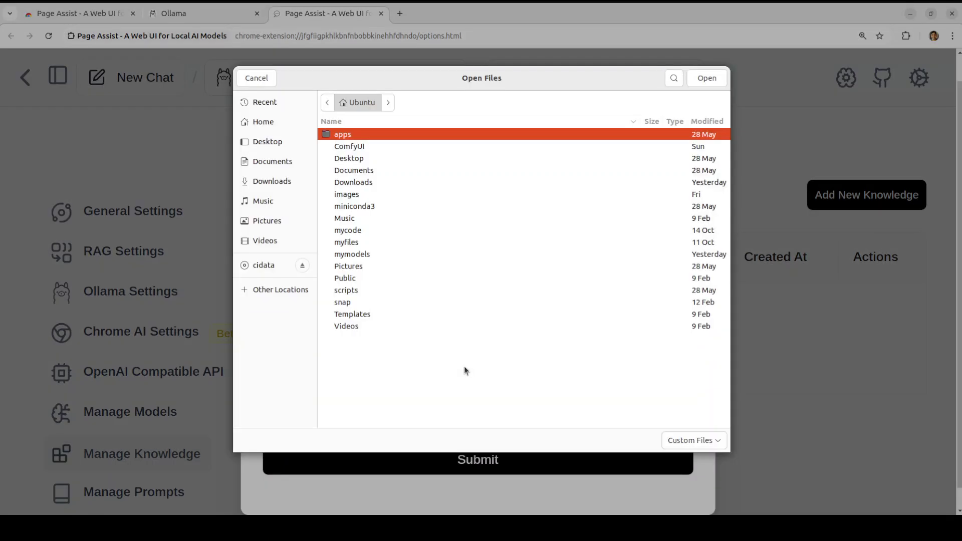
double_click(347, 243)
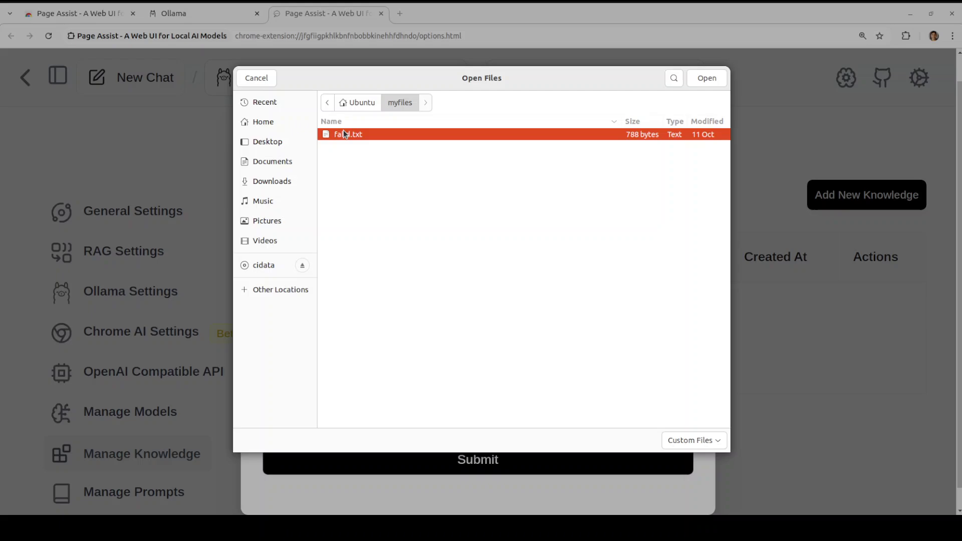
click(707, 78)
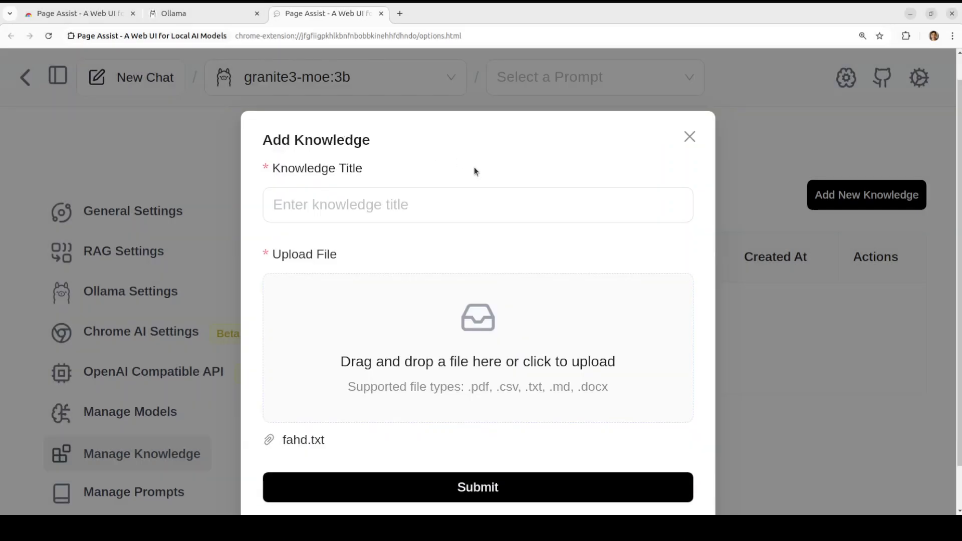
click(478, 486)
click(365, 207)
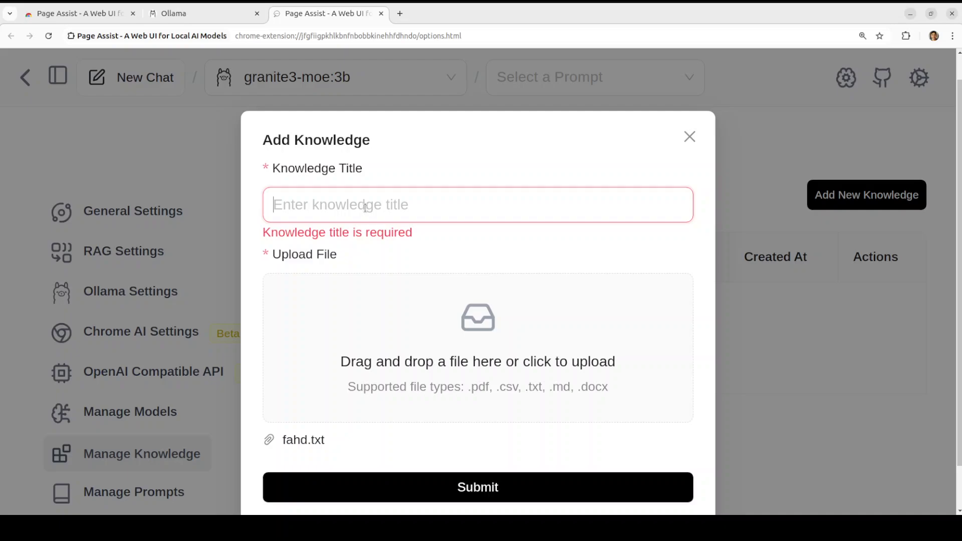
text(fahd)
click(476, 487)
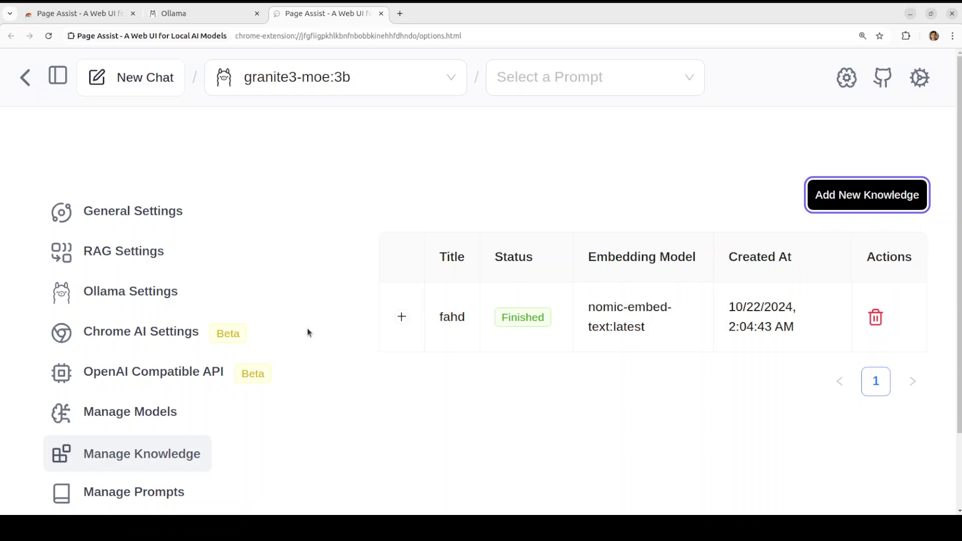
In Manage Prompts, add 'Myprompt' with the text 'You are einstein'
scroll(308, 332, down, 1)
scroll(308, 332, down, 2)
scroll(308, 333, down, 1)
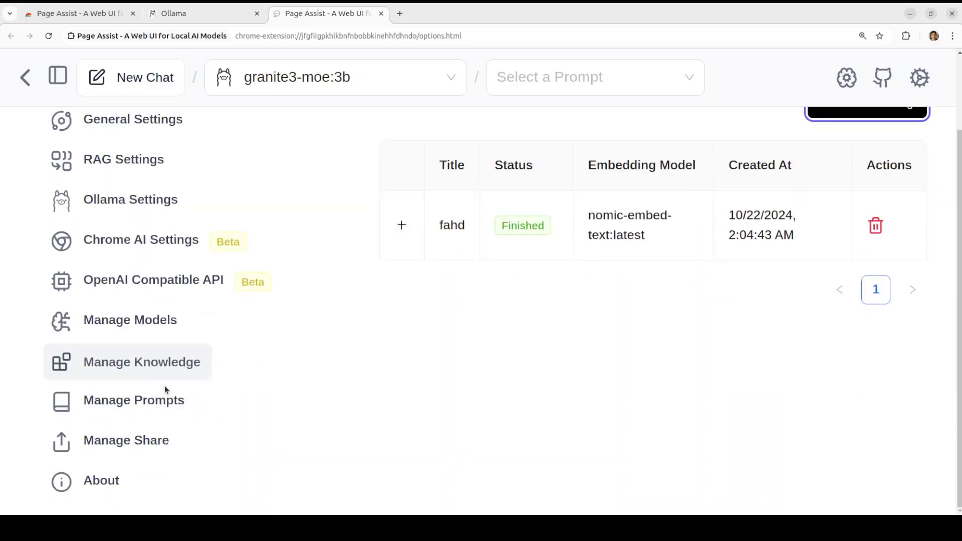
click(153, 405)
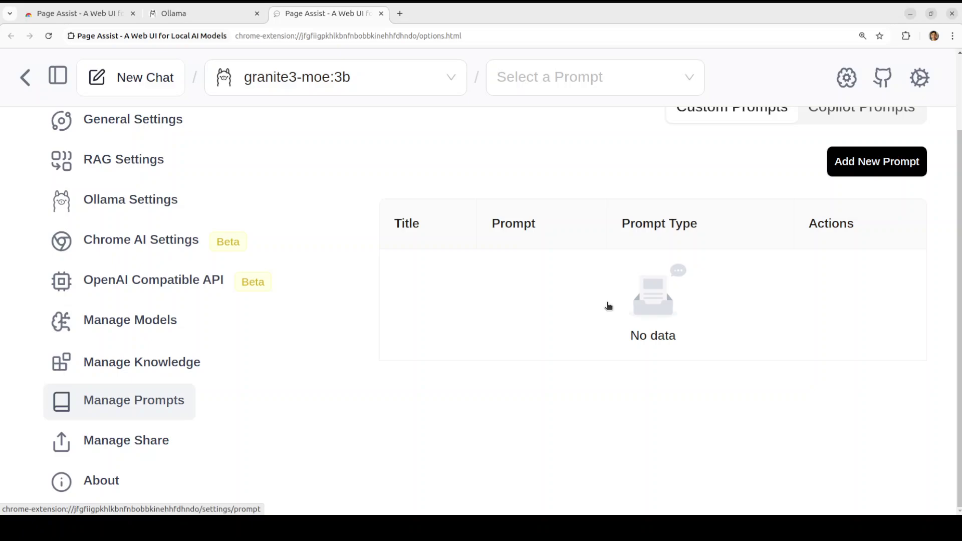
click(872, 169)
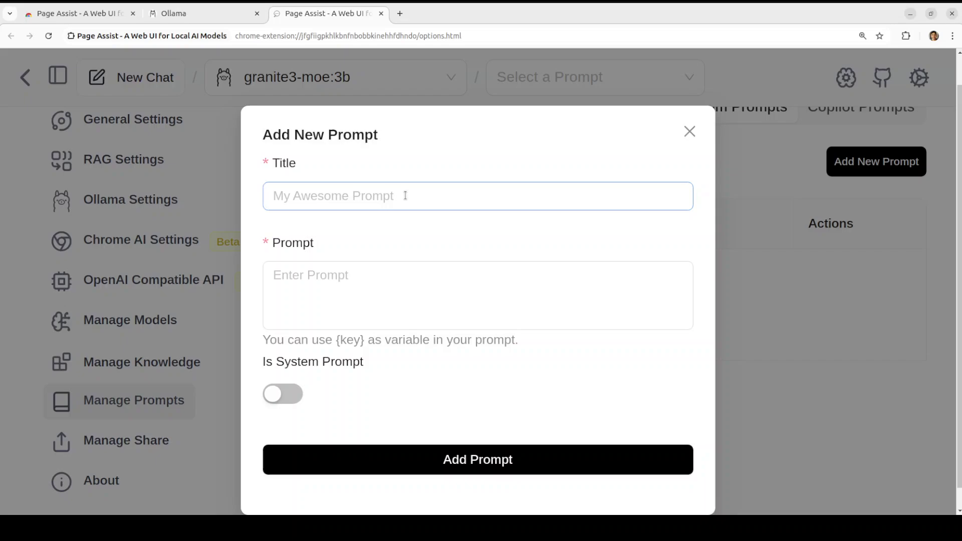
click(405, 195)
text(Myprompt)
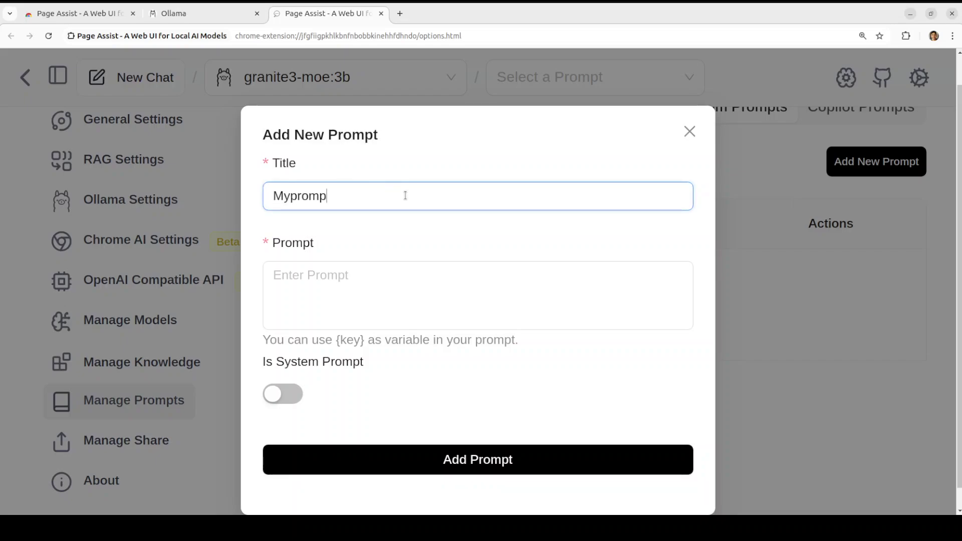
key(Tab)
text(You are)
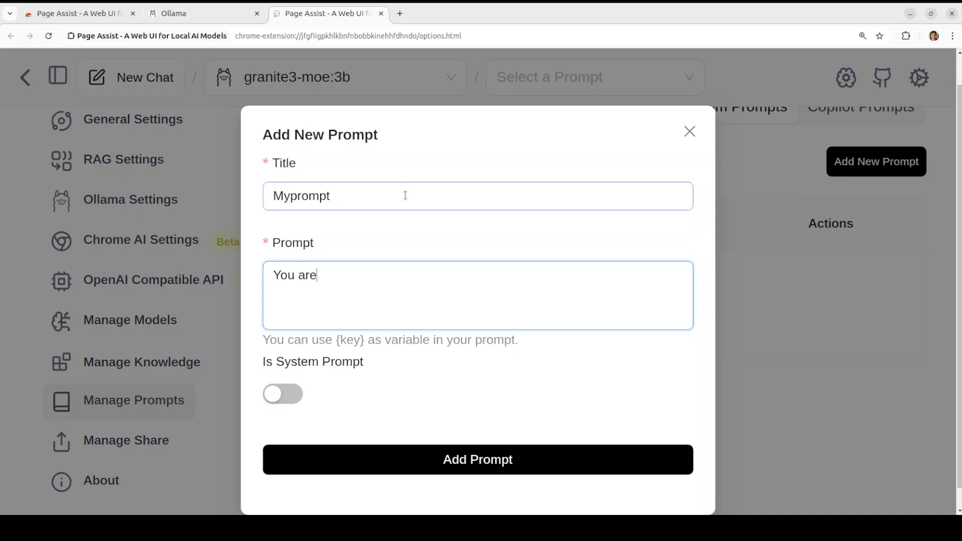
text( eint)
key(BackSpace)
text(stein)
click(484, 467)
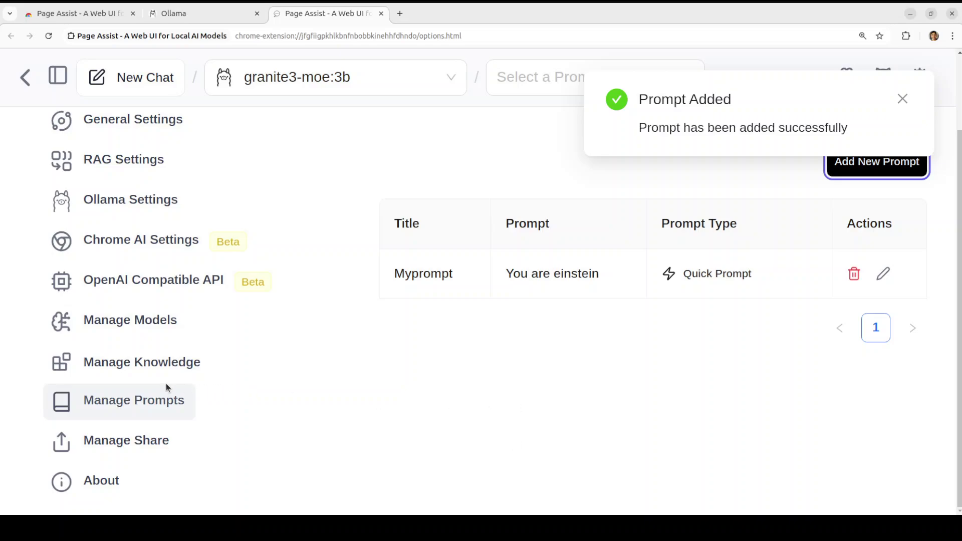
scroll(167, 387, up, 2)
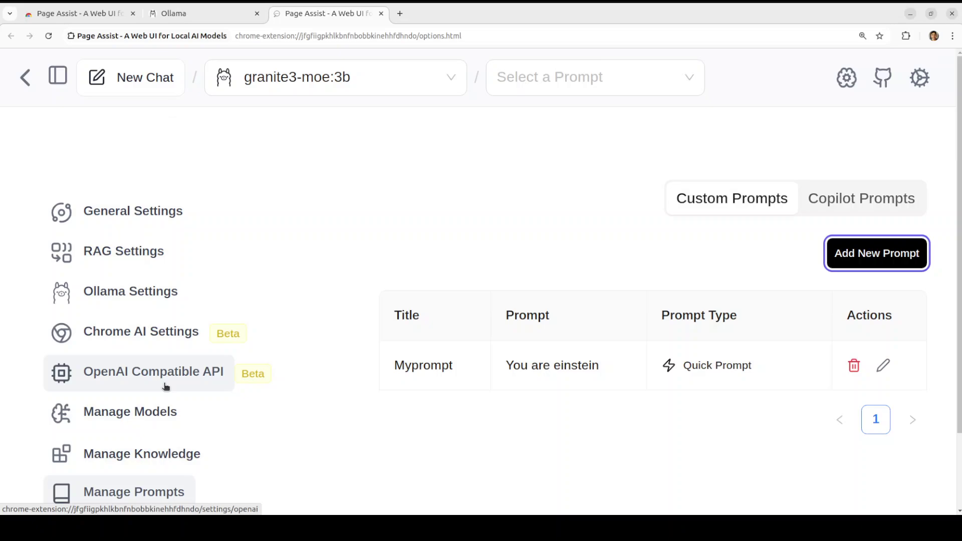
click(143, 299)
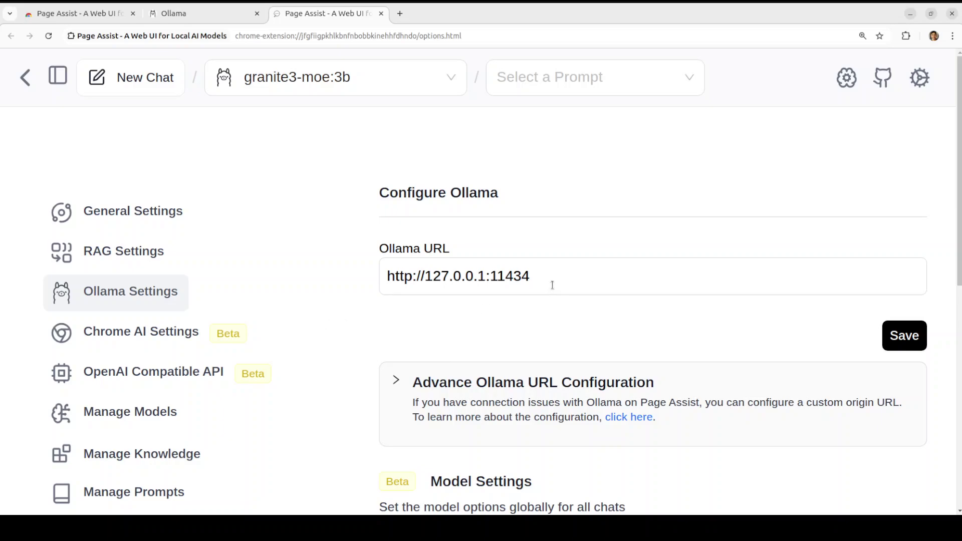
scroll(356, 334, down, 3)
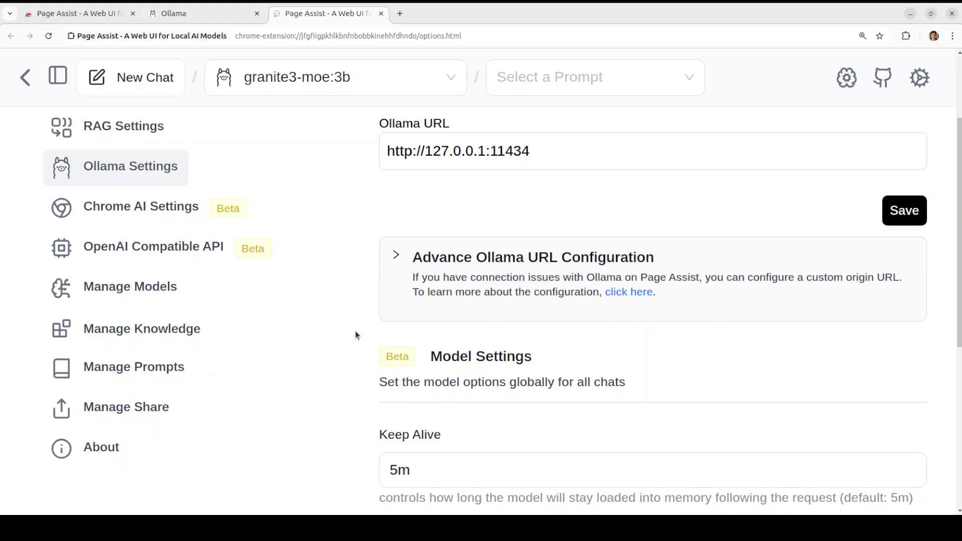
scroll(344, 323, down, 3)
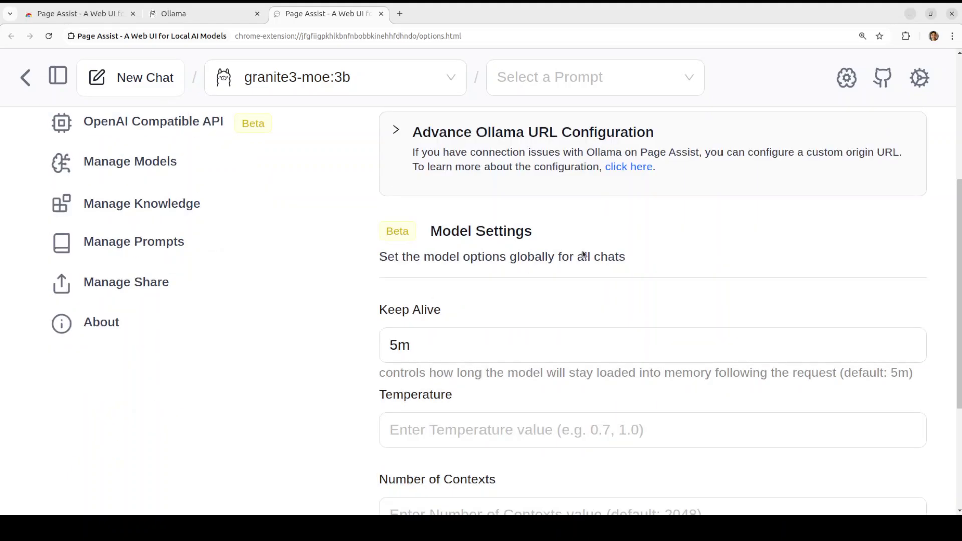
scroll(314, 288, down, 5)
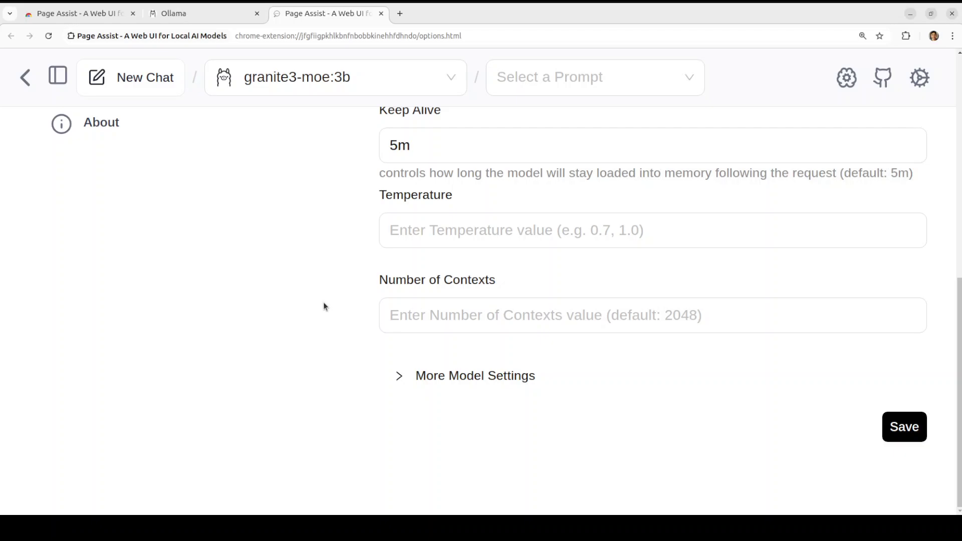
click(382, 376)
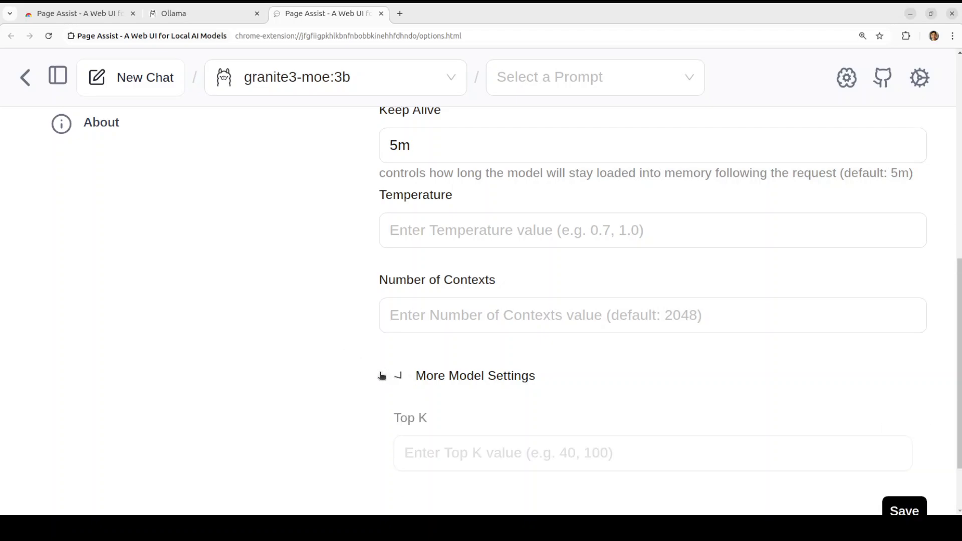
scroll(346, 353, up, 10)
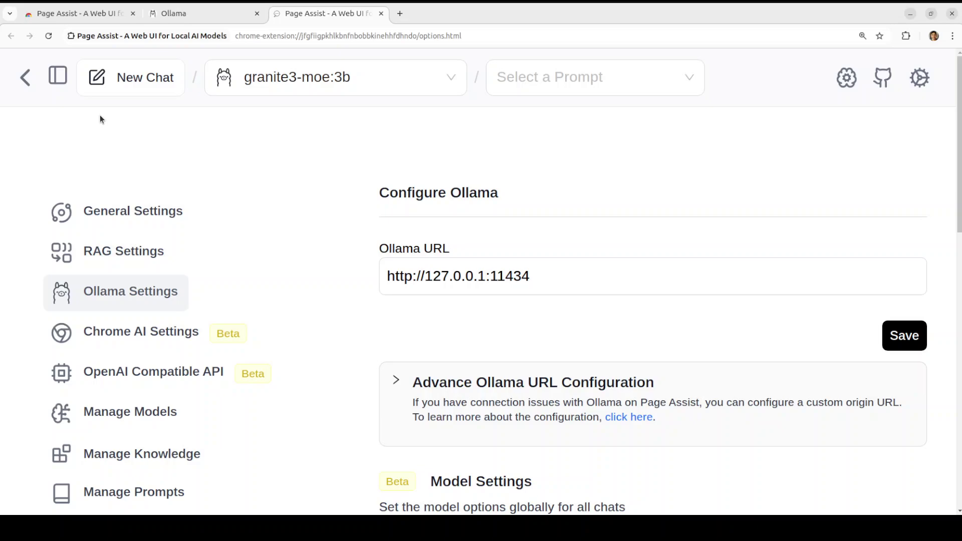
Return to the chat and attach the uploaded fahd knowledge base
click(26, 79)
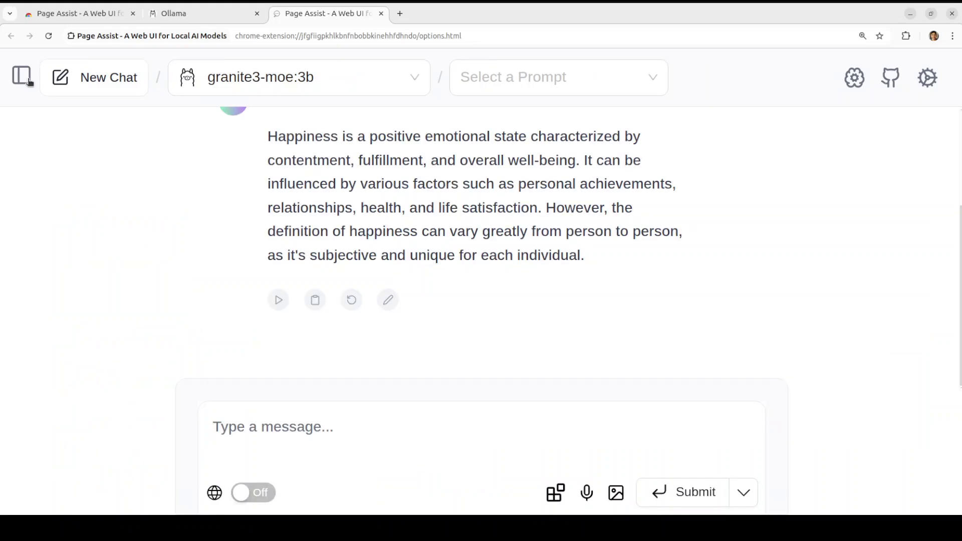
scroll(638, 327, up, 3)
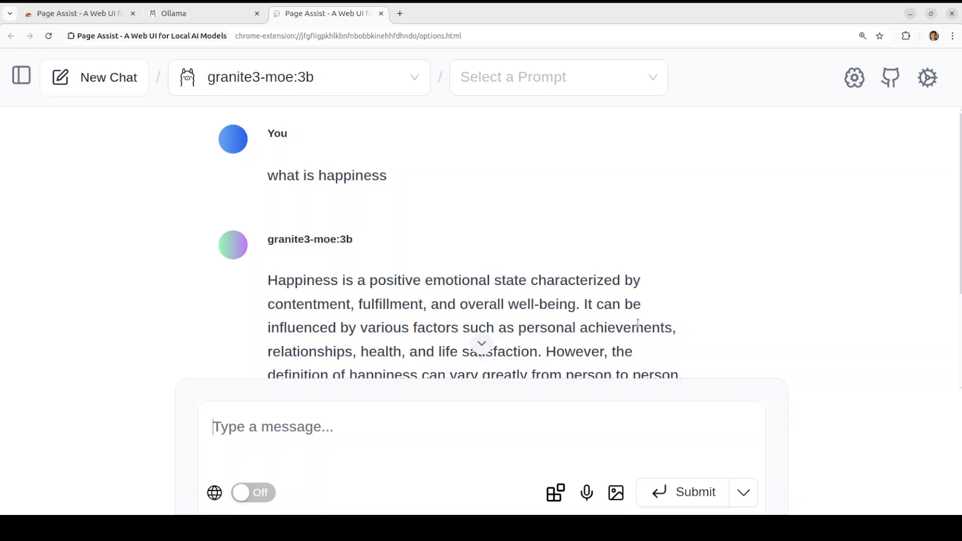
scroll(638, 323, down, 3)
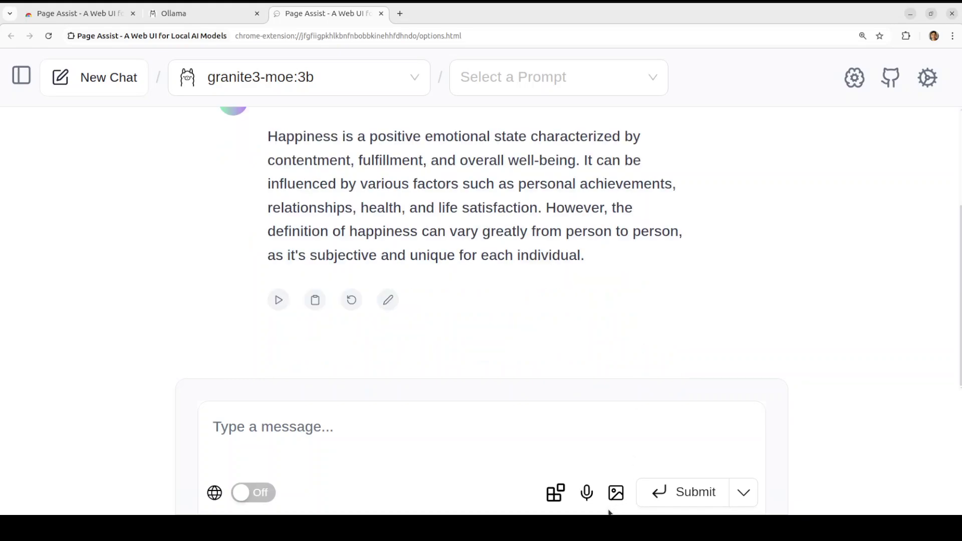
click(551, 496)
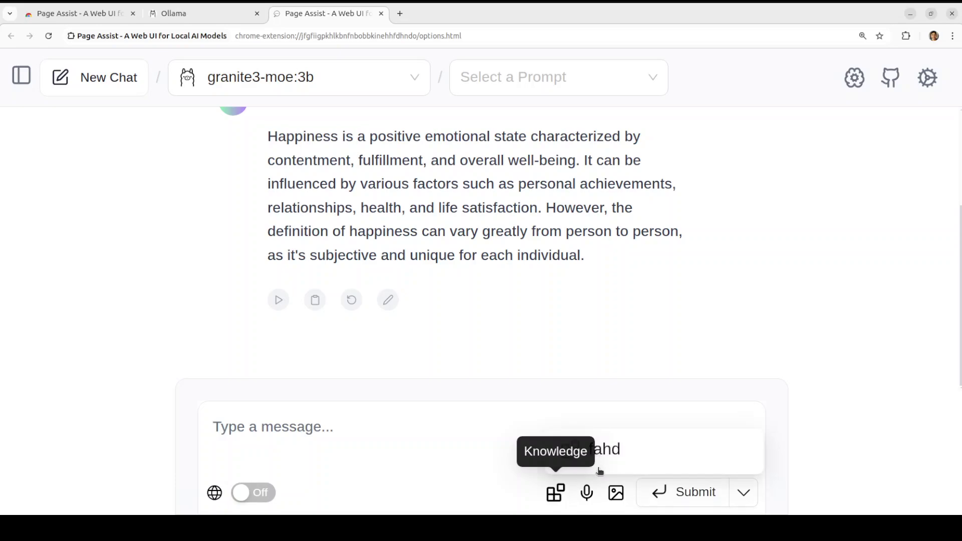
click(616, 449)
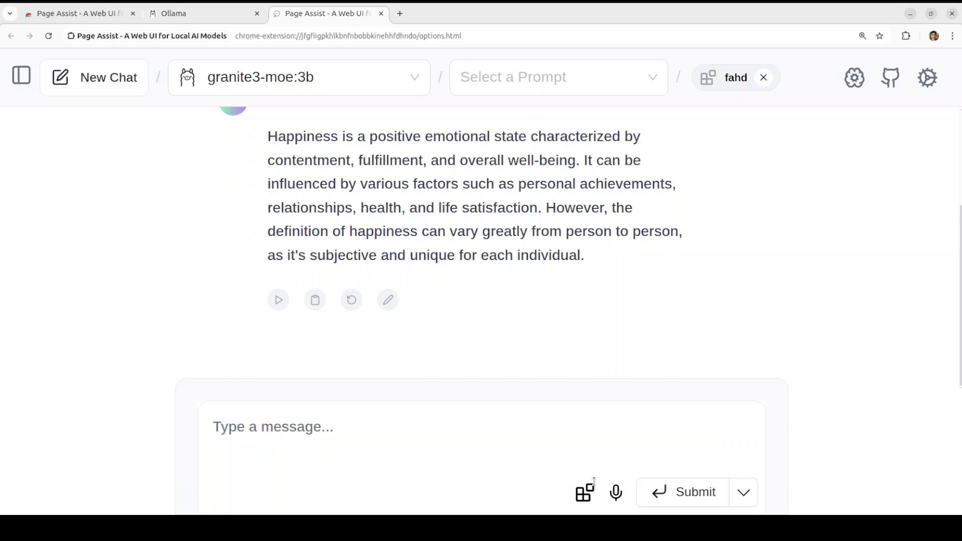
Ask who the person in the knowledge base is and expand the fahd.txt citations
click(289, 427)
text(Who is Fahd Mirz)
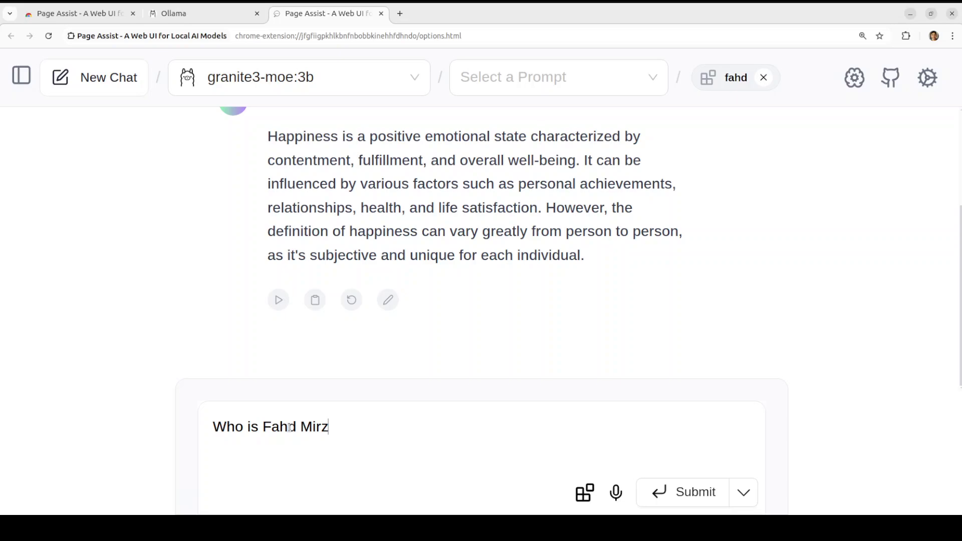
text(a)
key(Return)
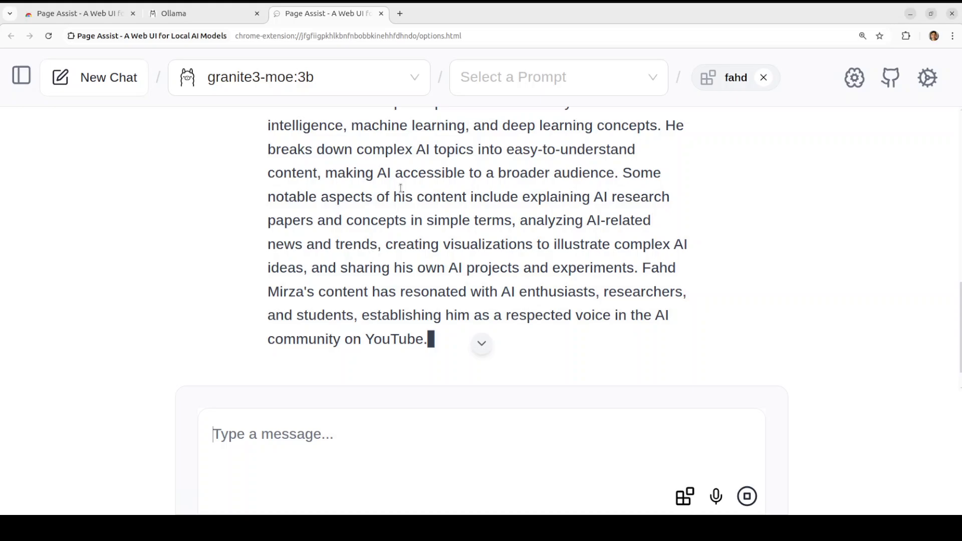
scroll(440, 241, up, 4)
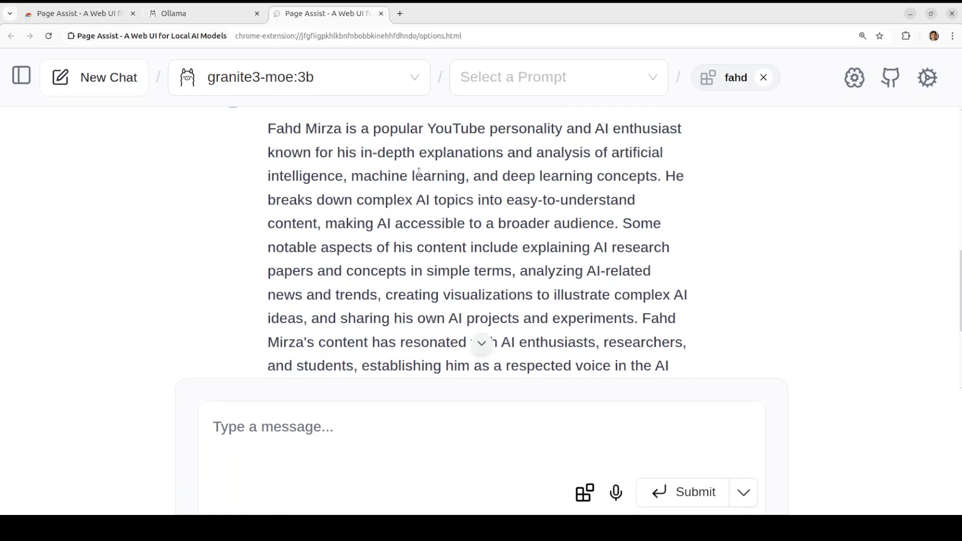
scroll(344, 320, down, 3)
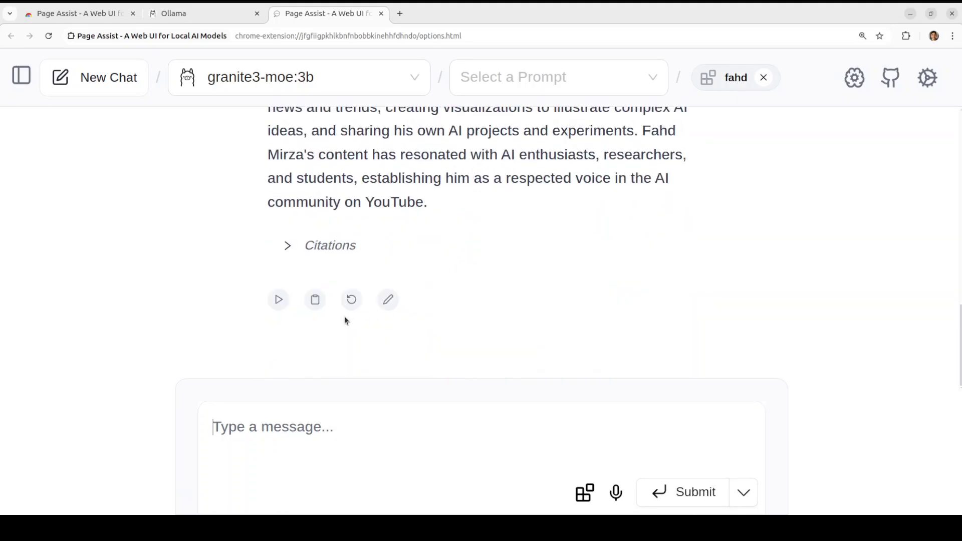
click(288, 247)
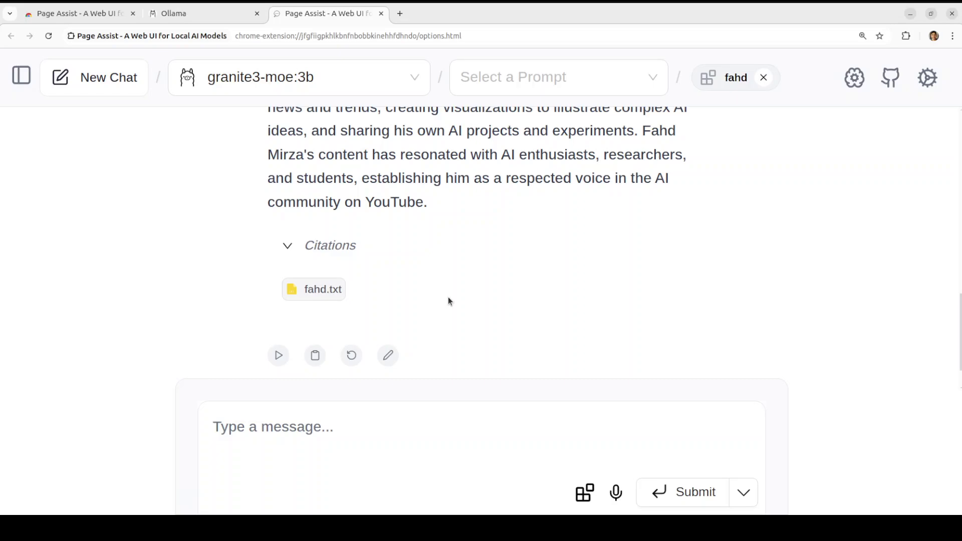
scroll(667, 299, up, 10)
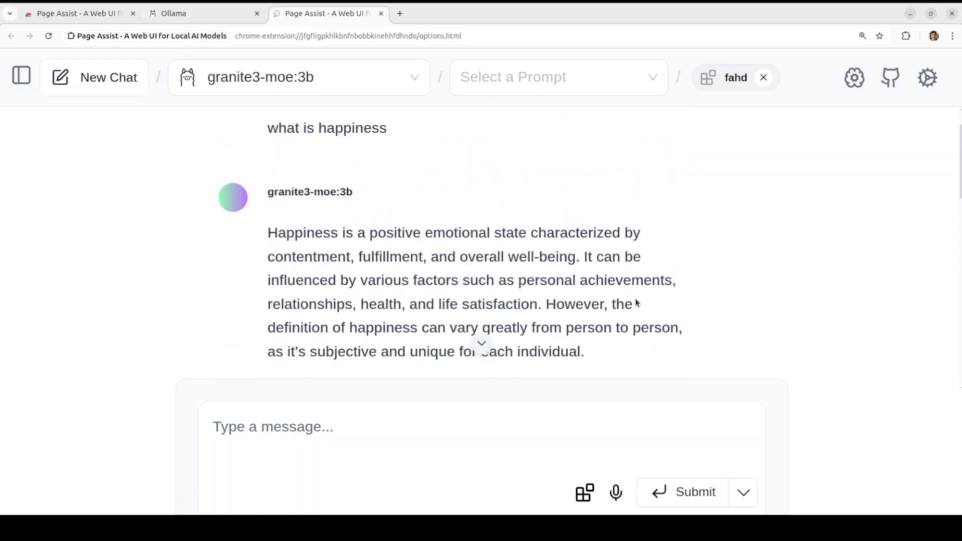
scroll(635, 300, up, 1)
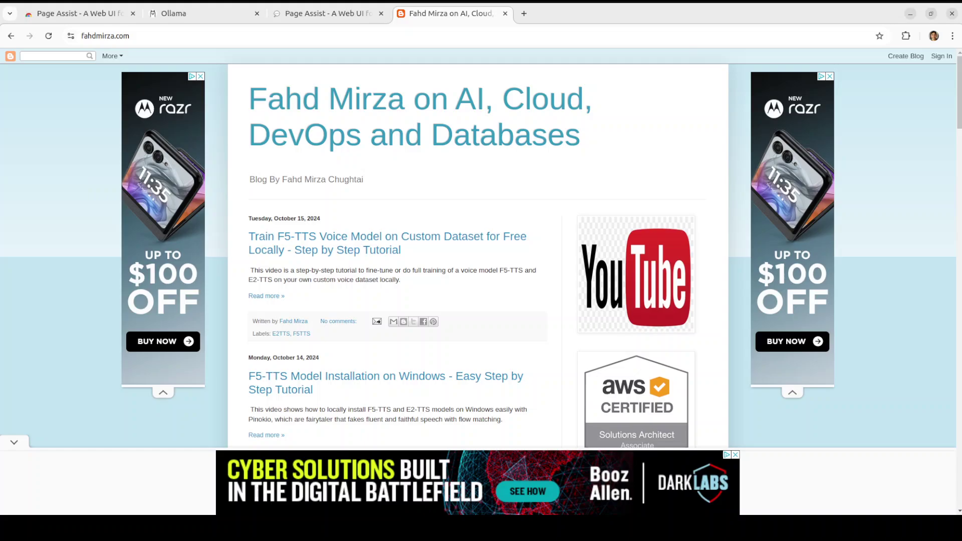
Open Page Assist as a Chrome side panel beside the blog and dismiss the covering advert
click(953, 36)
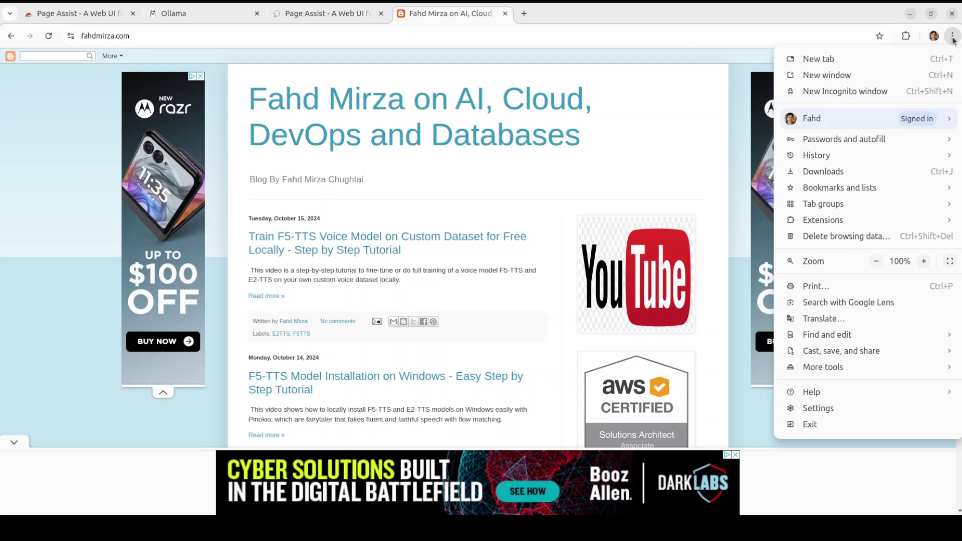
click(908, 40)
click(906, 37)
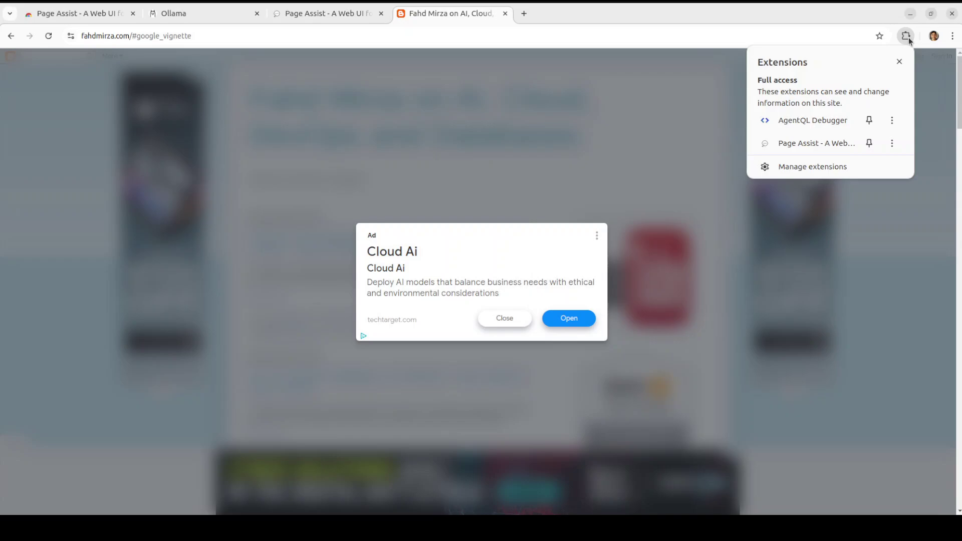
click(891, 145)
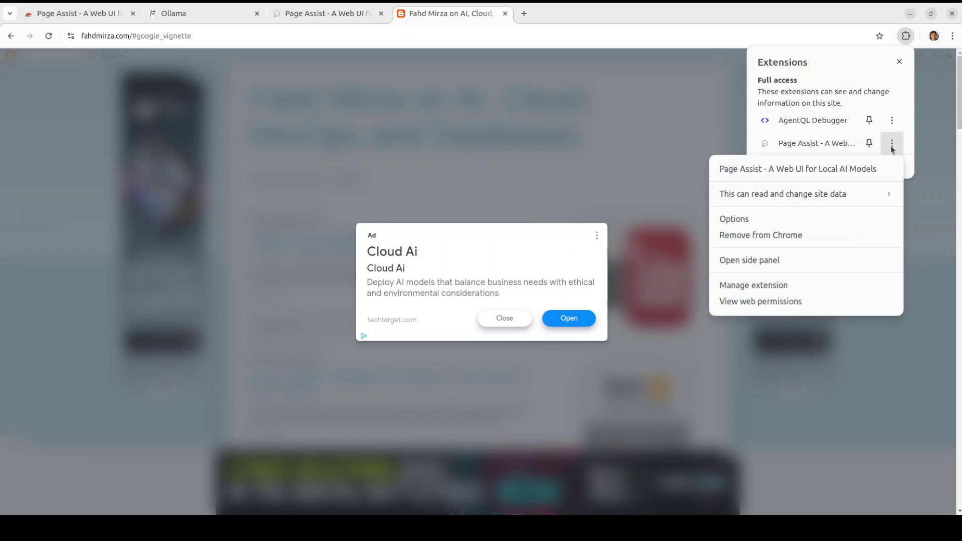
click(769, 259)
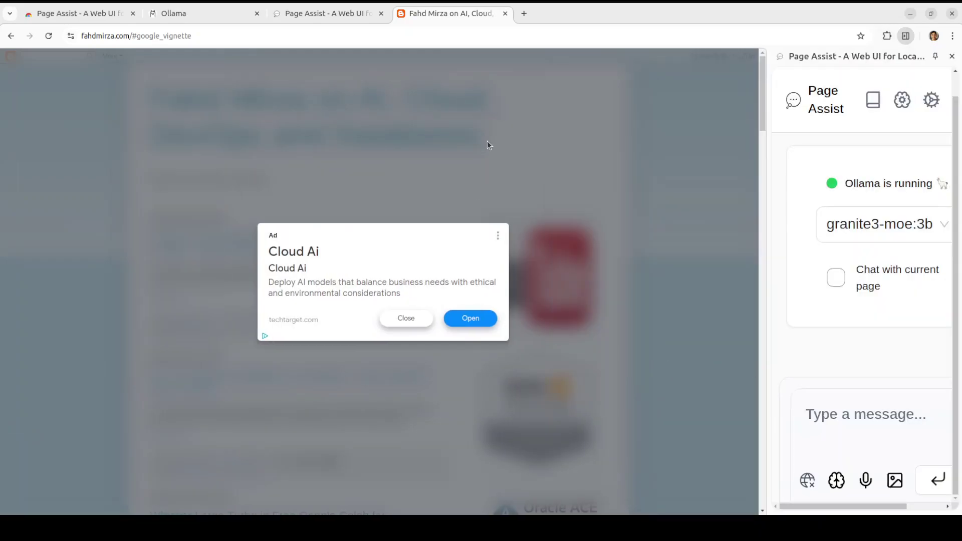
click(487, 145)
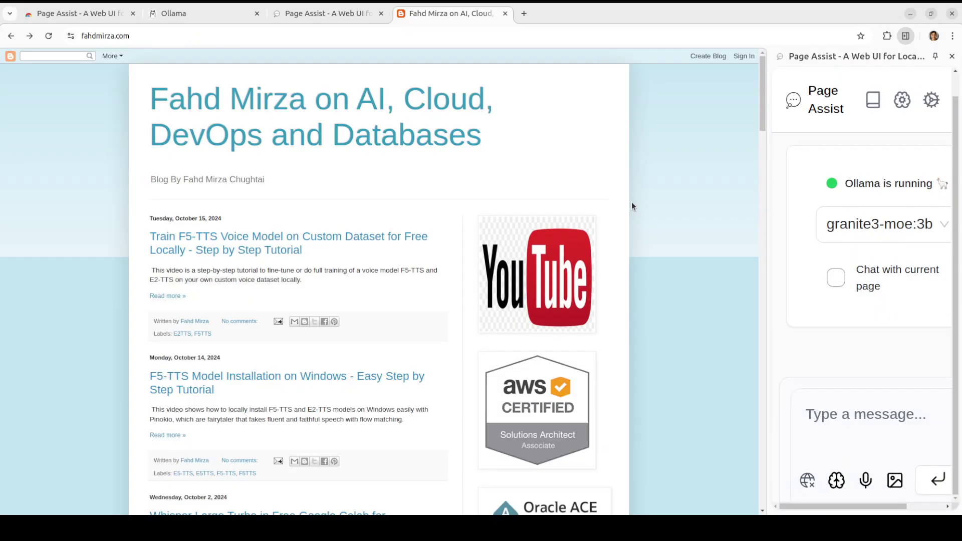
Enable 'Chat with current page' and ask 'what this blog is abou'
click(835, 278)
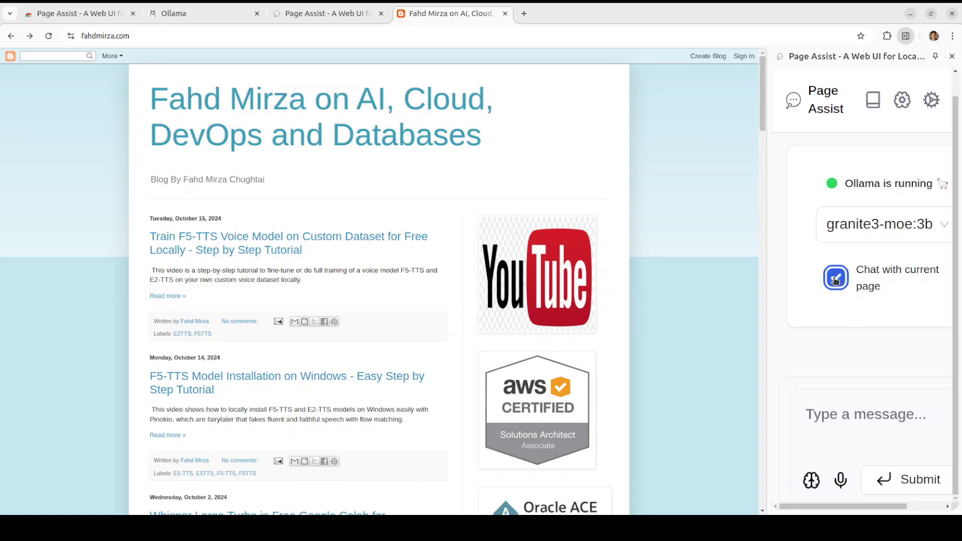
click(844, 413)
text(what )
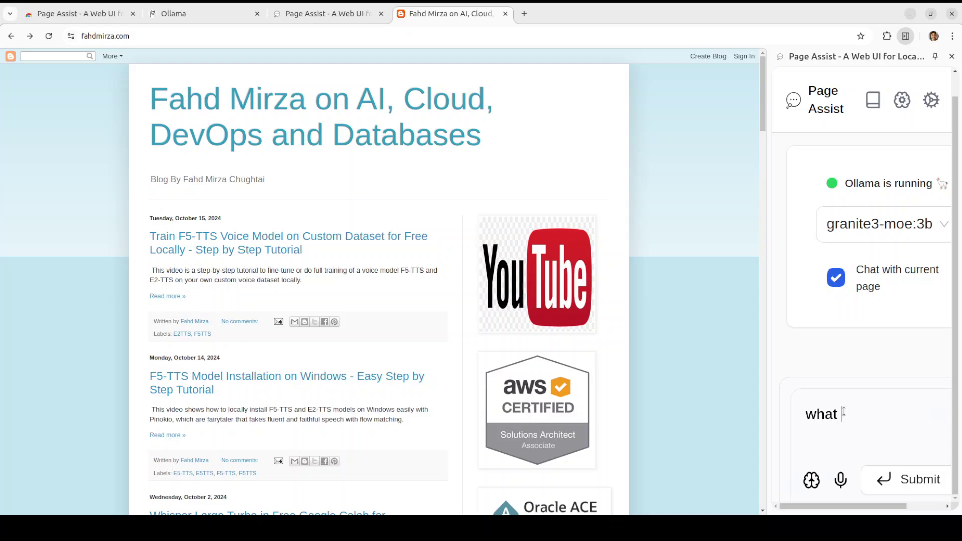
text(this blog is abo)
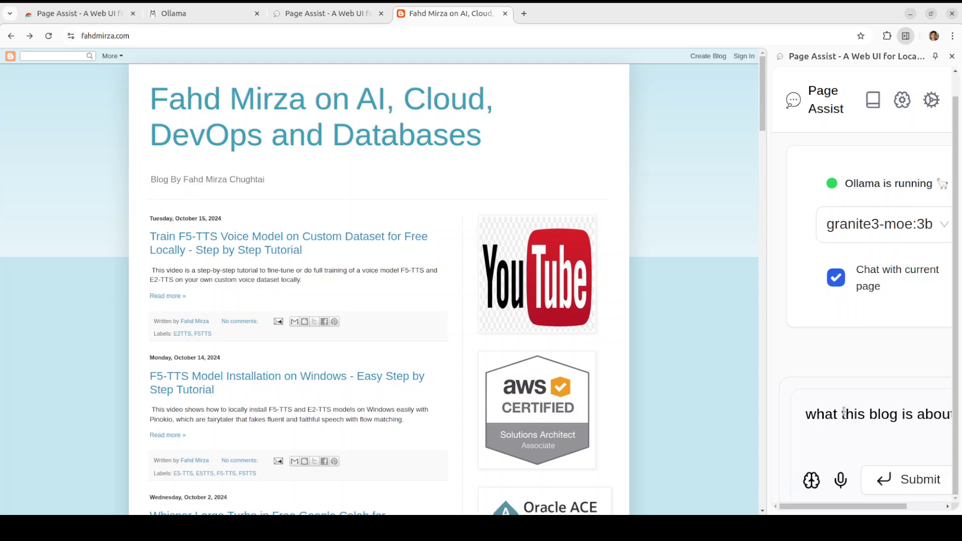
text(u)
key(Return)
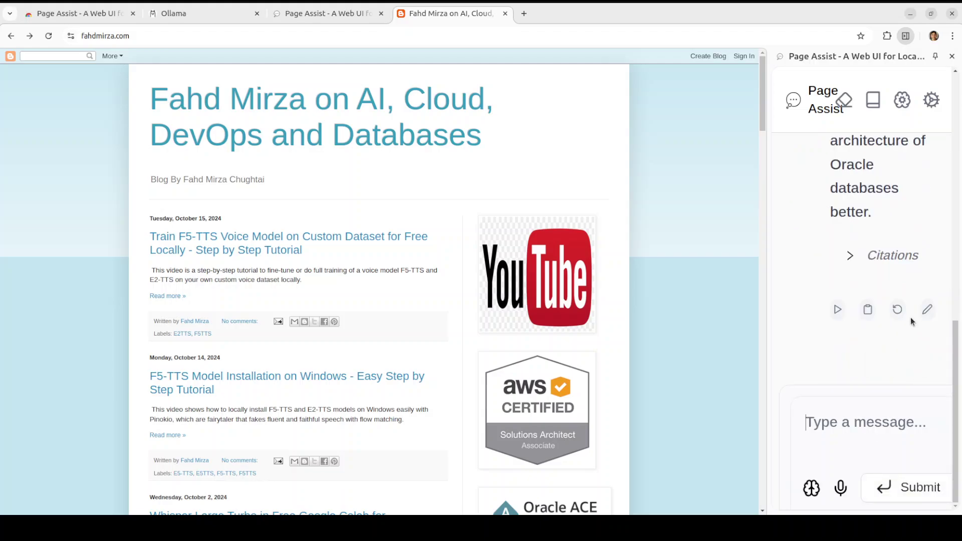
Expand the answer's citations and widen the side panel to read them, then narrow it back
click(850, 256)
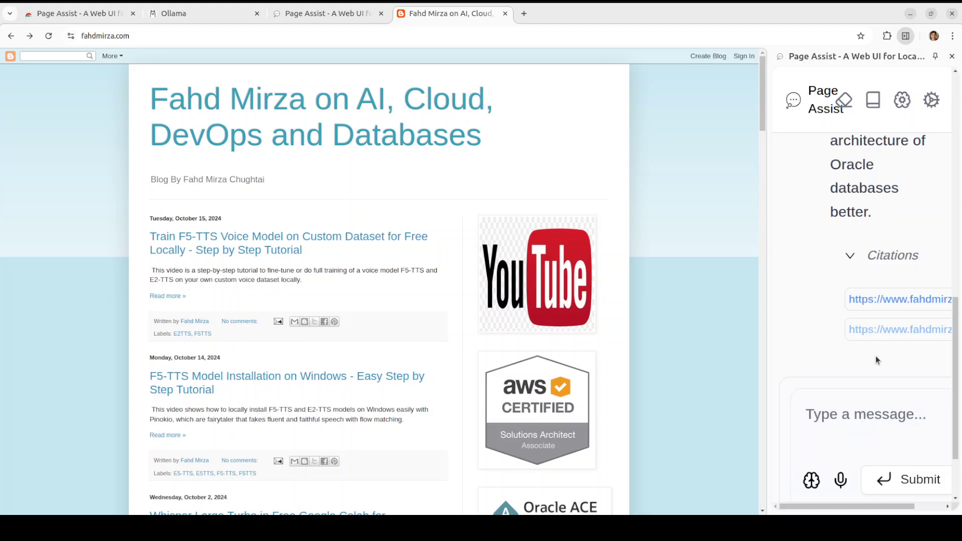
drag(850, 505, 931, 510)
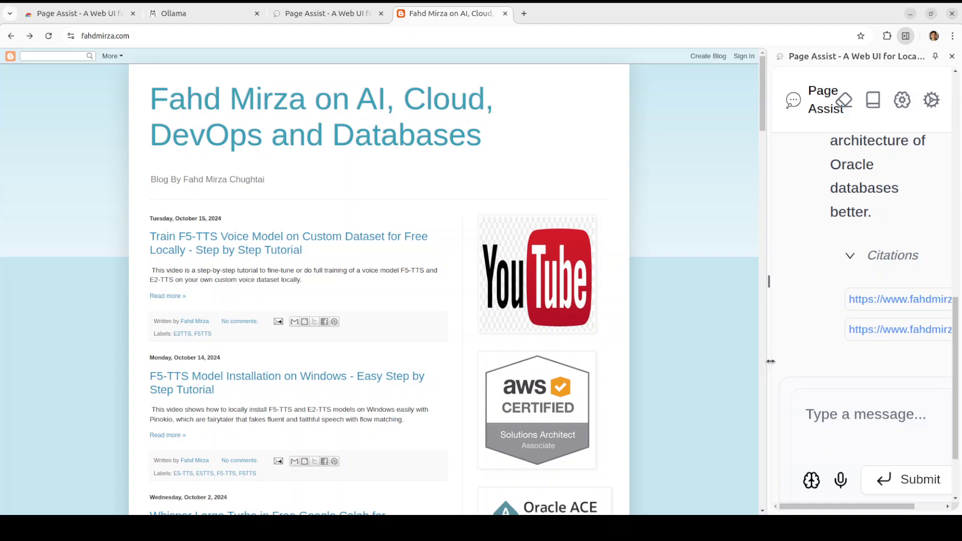
drag(768, 362, 576, 353)
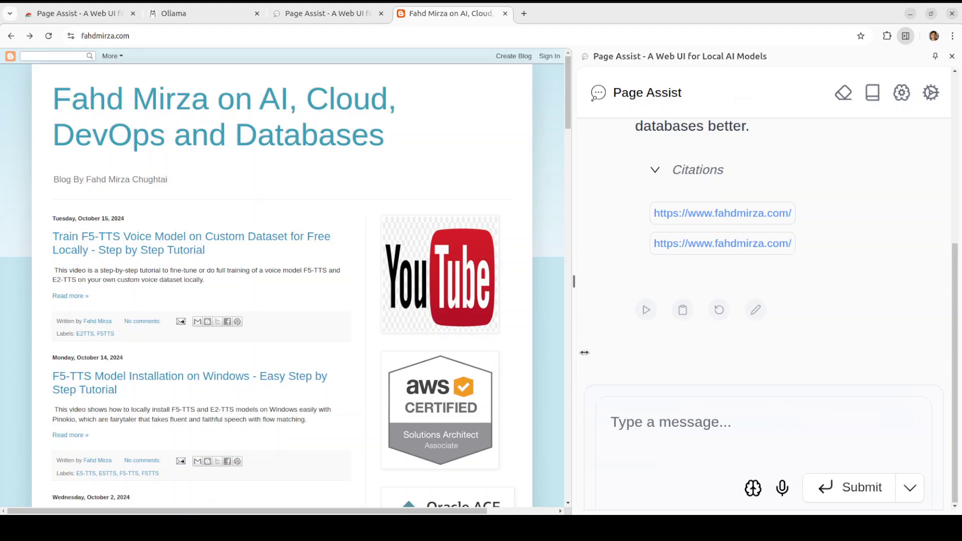
drag(764, 359, 766, 359)
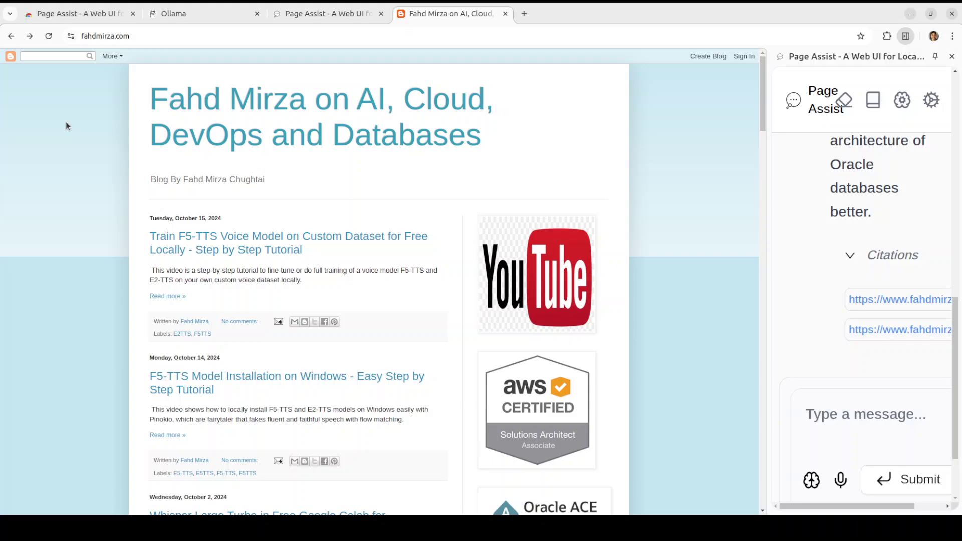
Switch to Firefox and move from the AgentQL tab to the YouTube channel's llama.cpp results
click(5, 23)
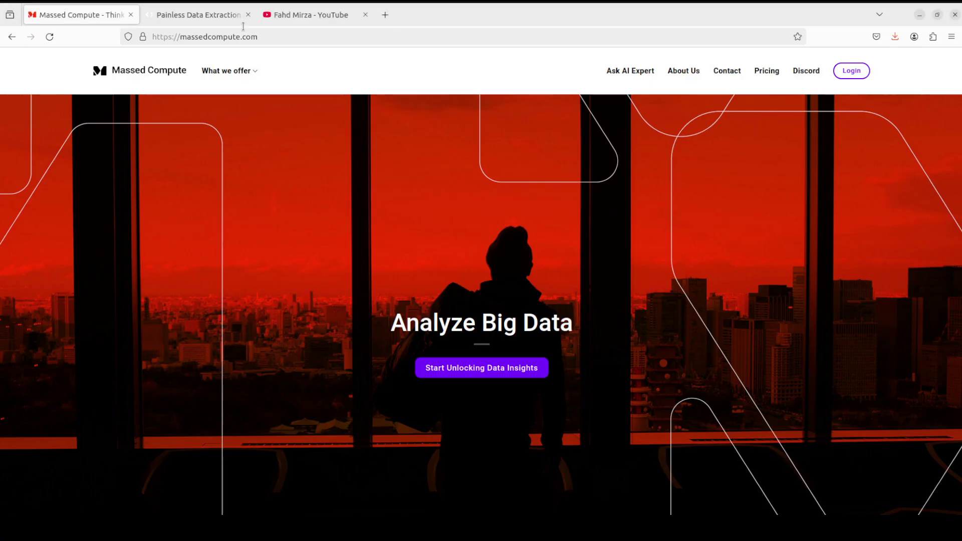
click(201, 15)
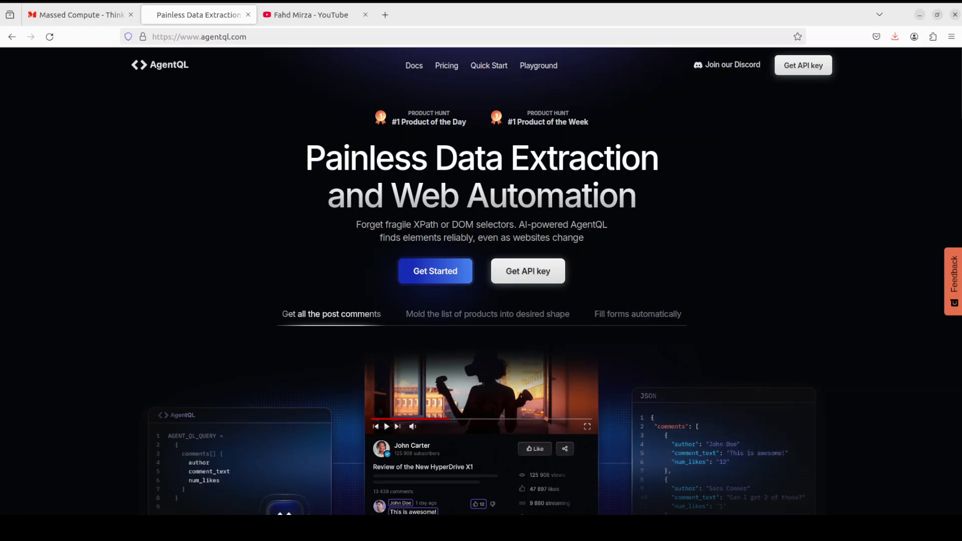
click(301, 20)
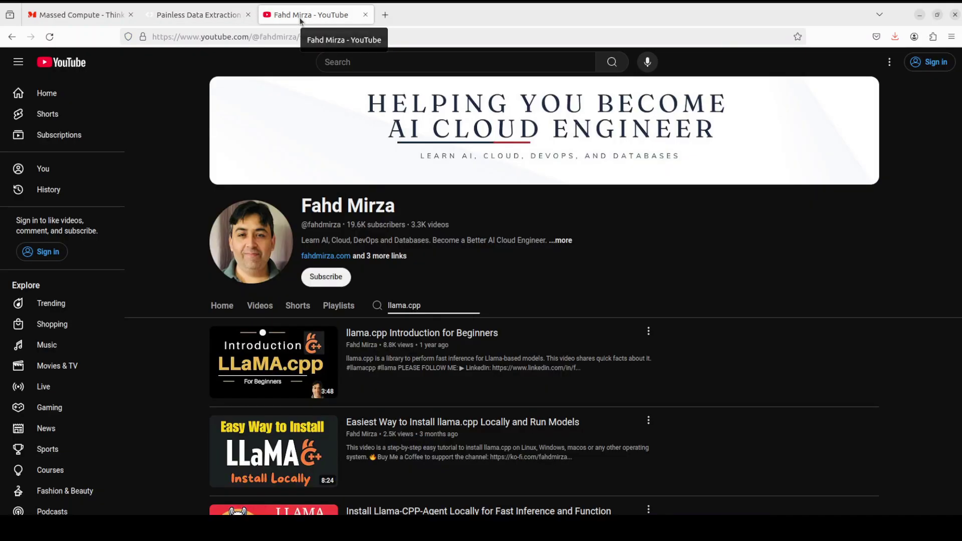